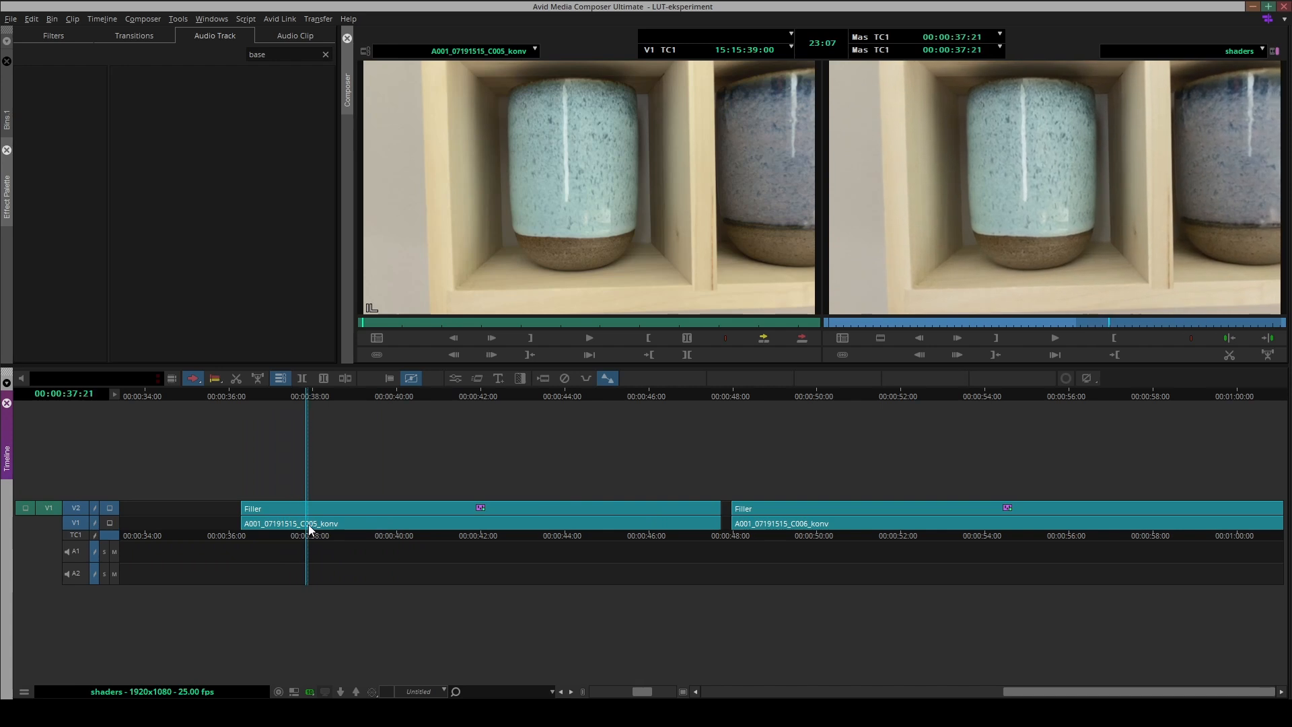
Step: Open the Baselight effect on the A001_07191515_C005_konv clip for editing at the clip's first frame
left_click_drag(366, 510, 249, 537)
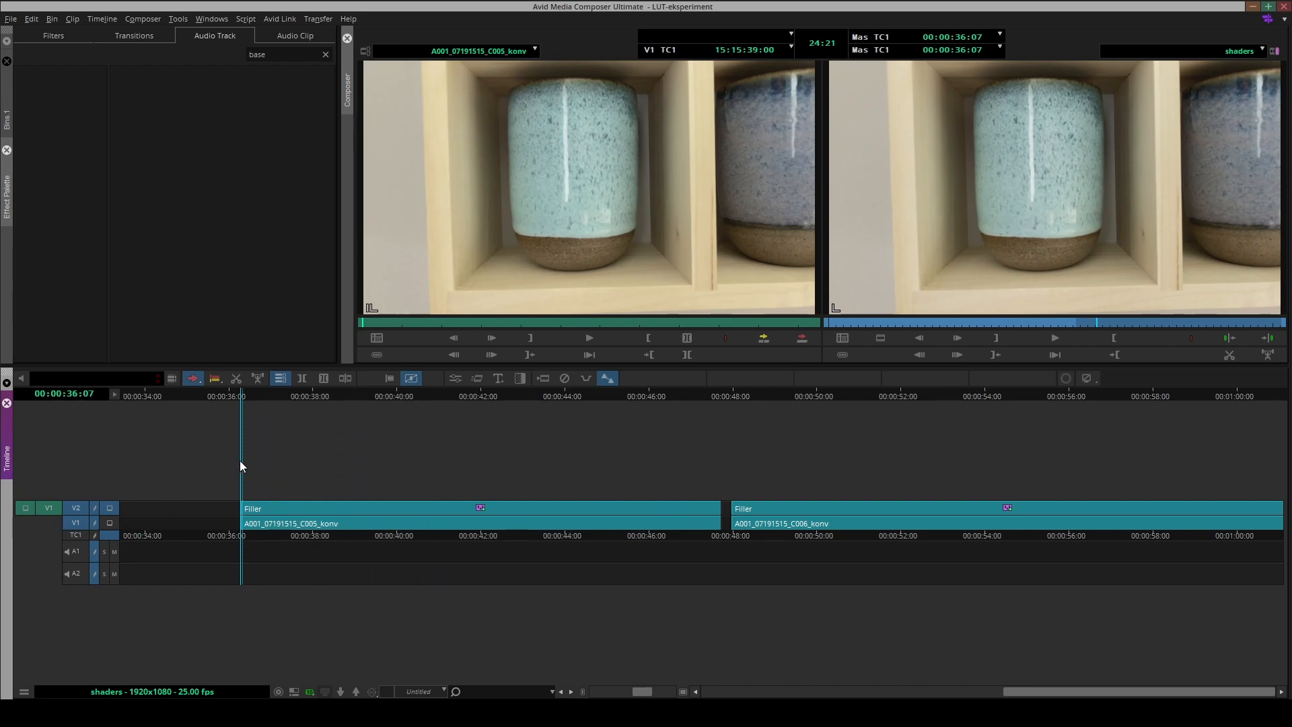
left_click(453, 380)
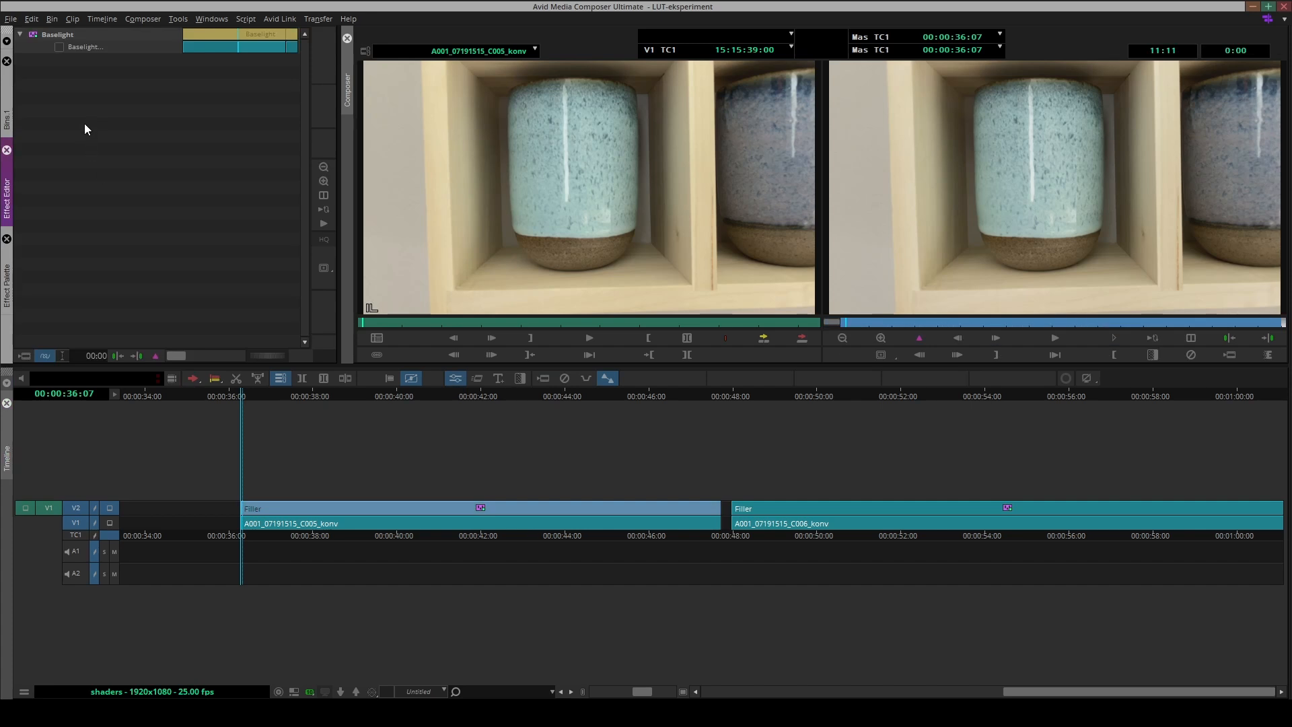
left_click(59, 49)
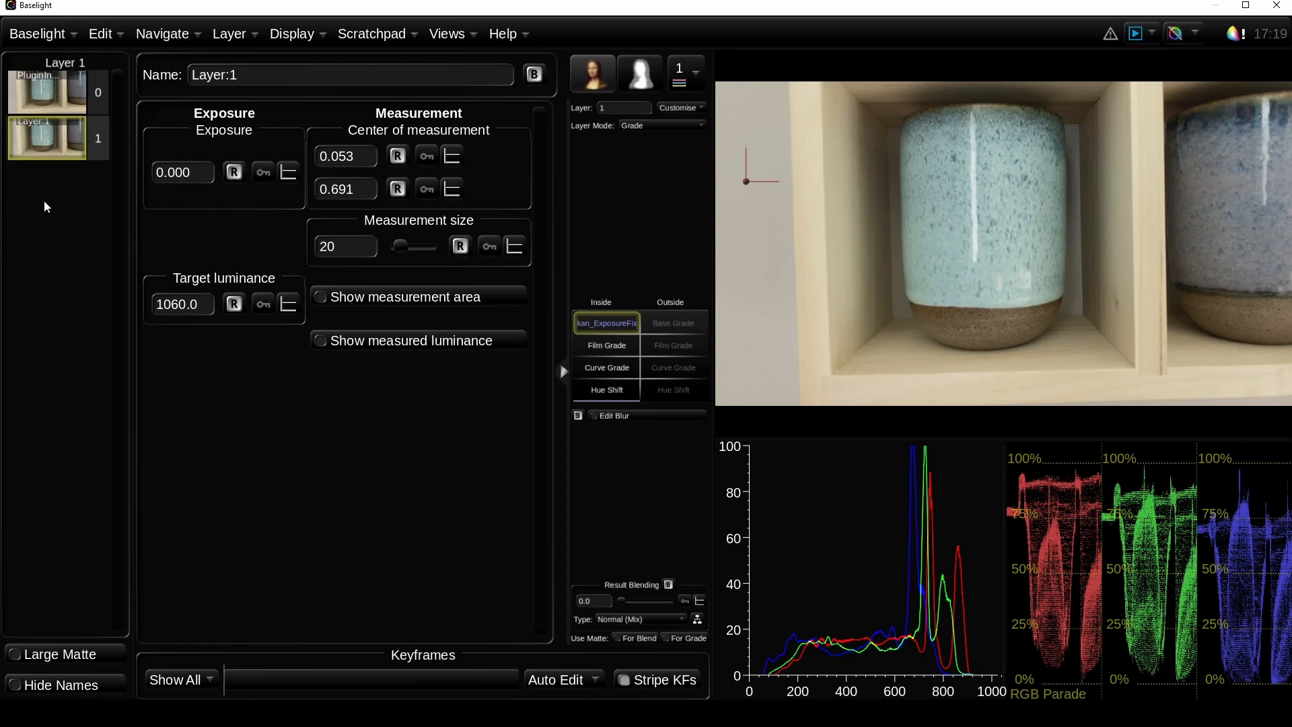
Step: Replace the existing layer with a fresh one and change its Base Grade operator to the kan_ExposureFix shader
key("Delete")
key("p")
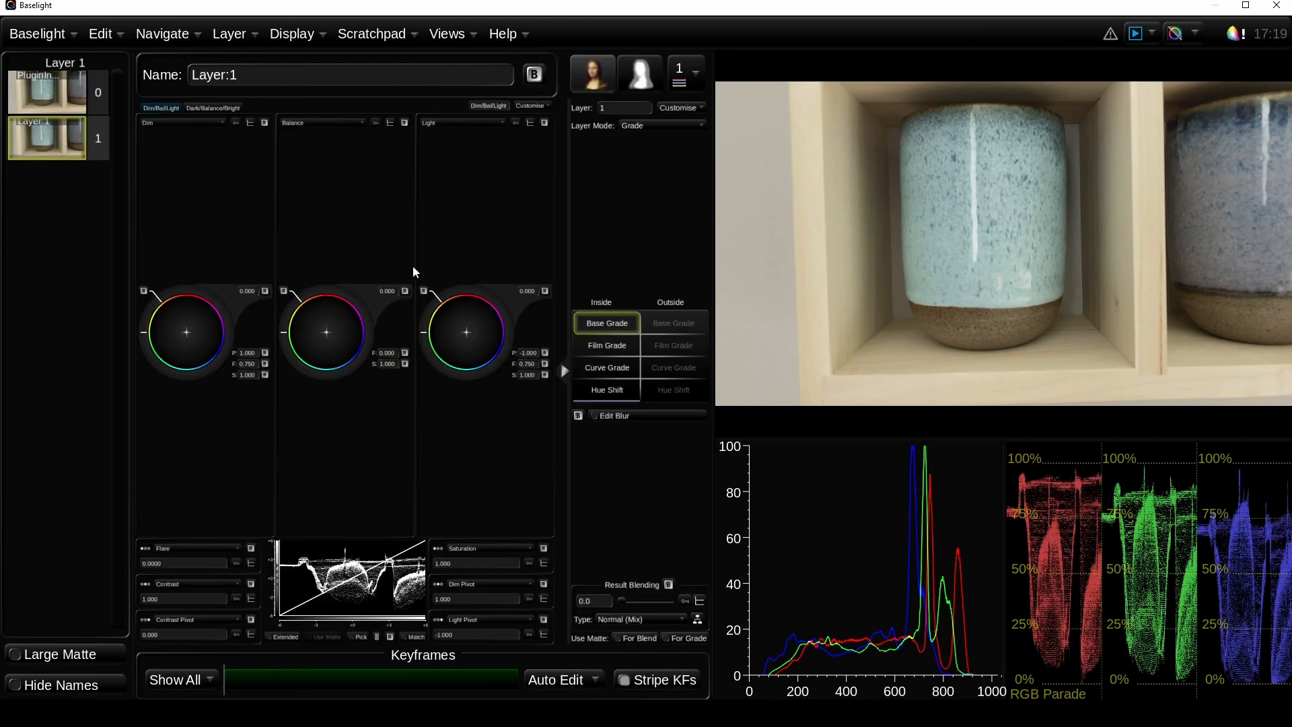
right_click(605, 325)
mouse_move(774, 379)
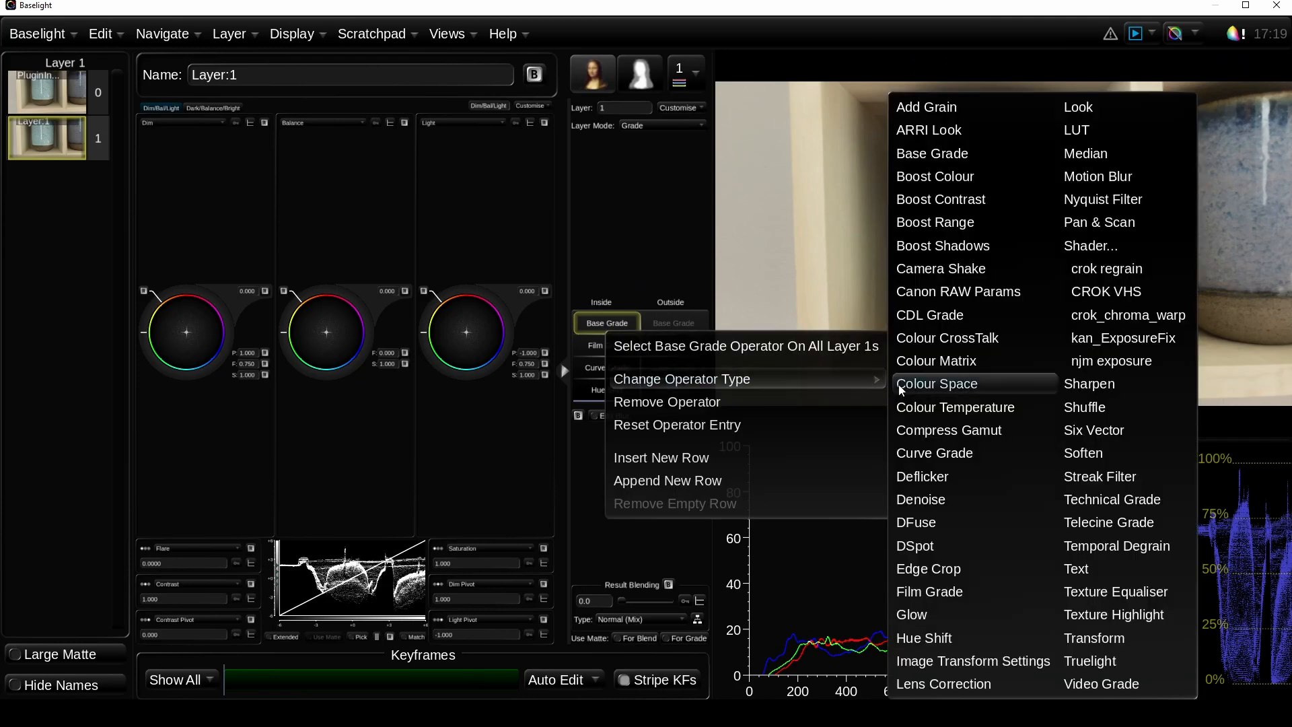
left_click(1091, 247)
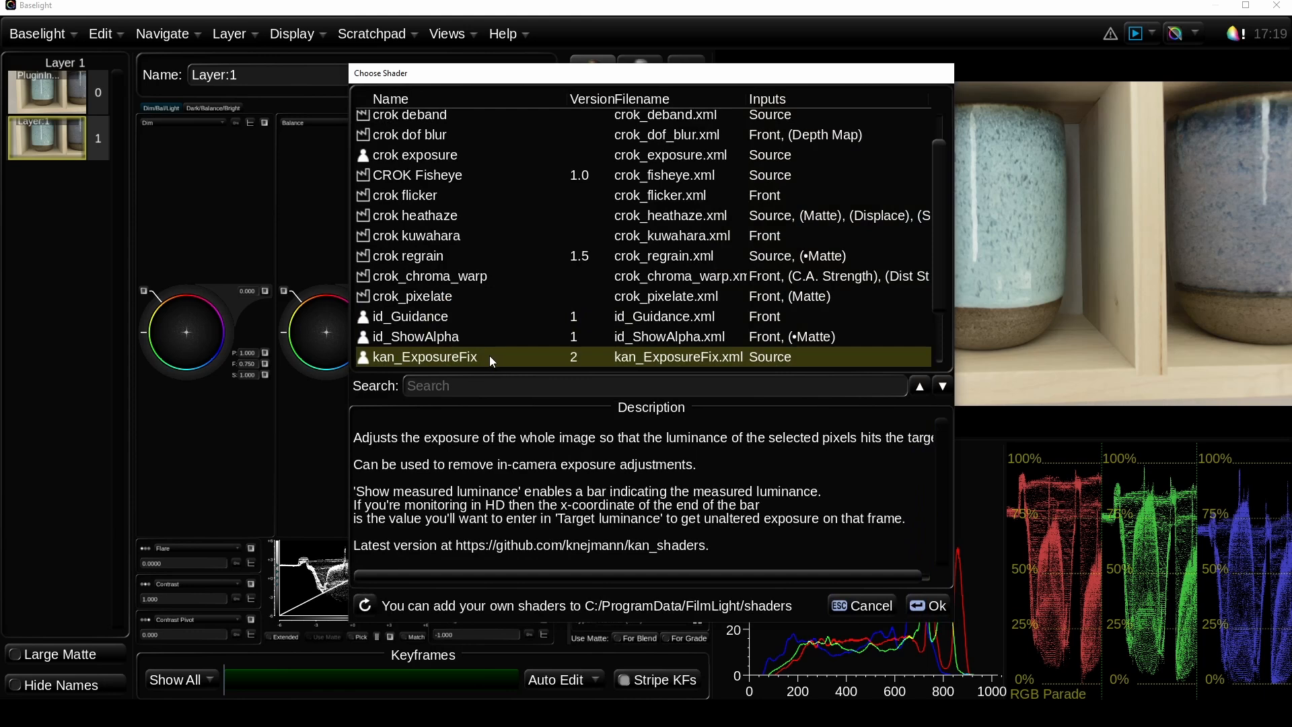
left_click(920, 605)
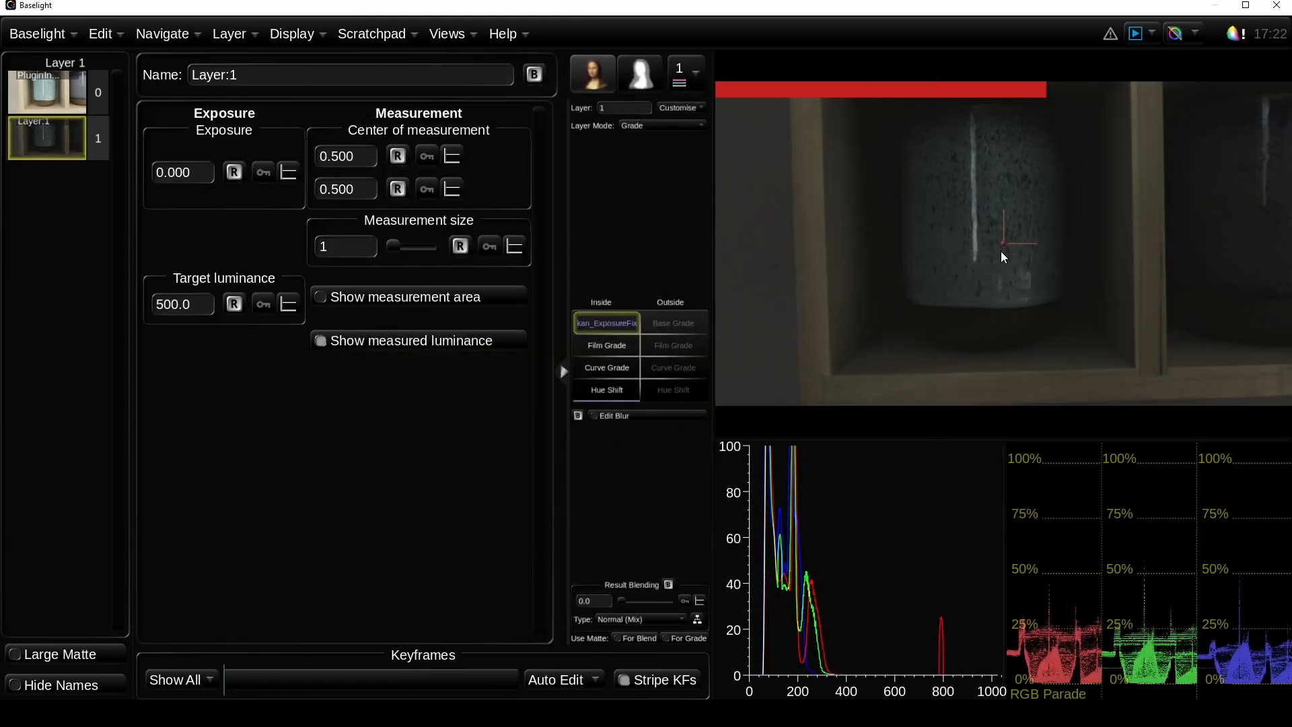
Step: Move the measurement centre onto the plain wall beside the shelf, about 0.052, 0.729, and set the target luminance to 1100
left_click_drag(1004, 244, 743, 166)
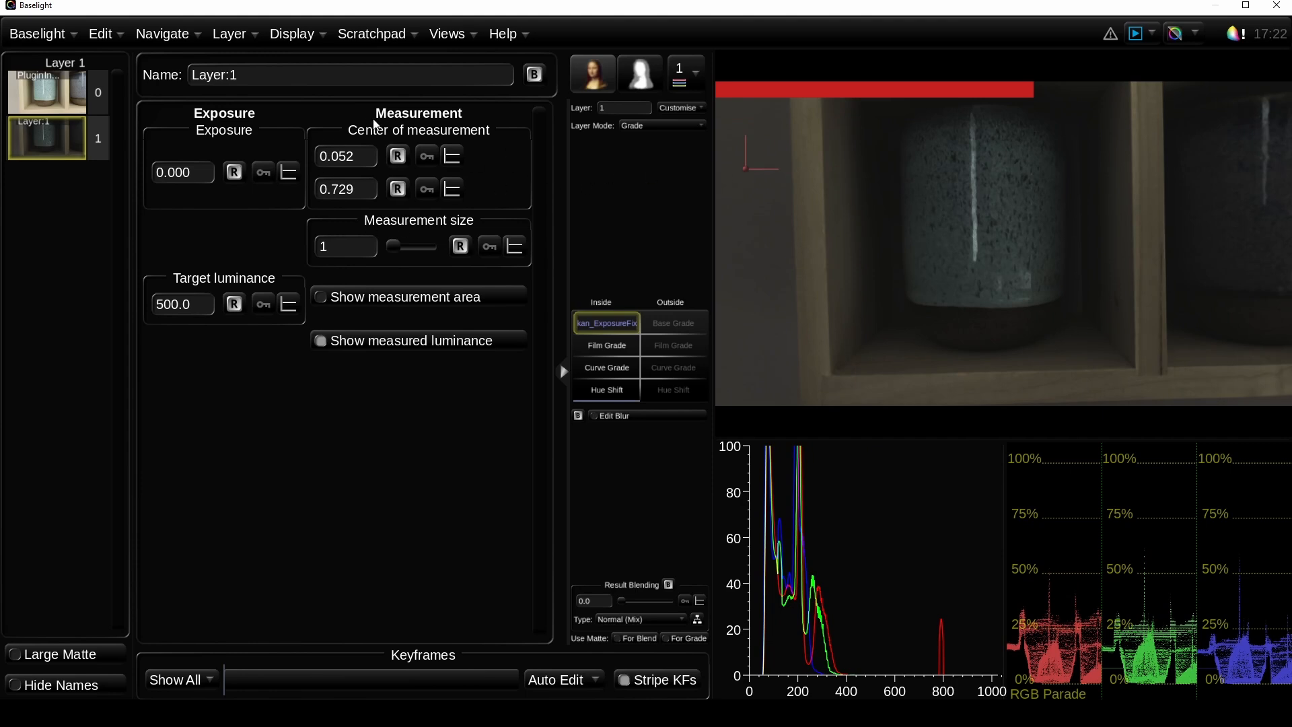
left_click(205, 305)
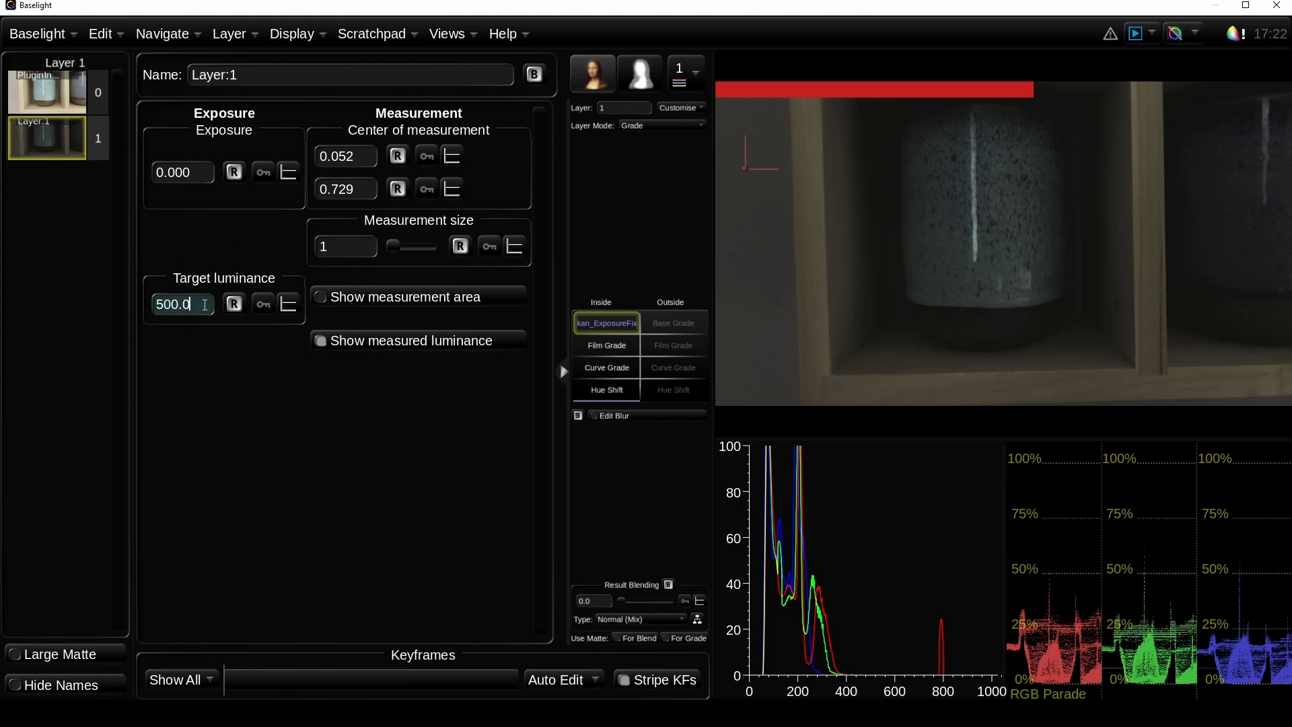
type("1100")
key("Return")
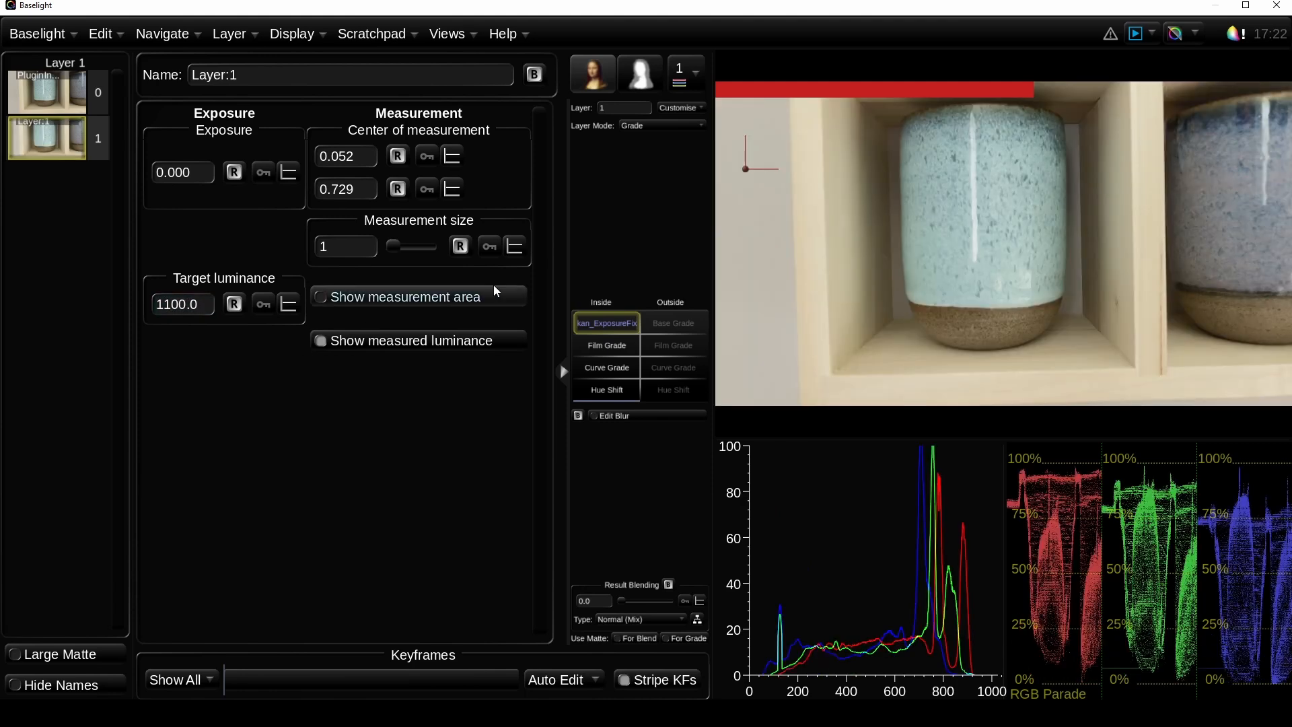
Step: Lower the measurement centre on the wall to about 0.056, 0.635 and set the target luminance to 1053
left_click_drag(744, 167, 745, 200)
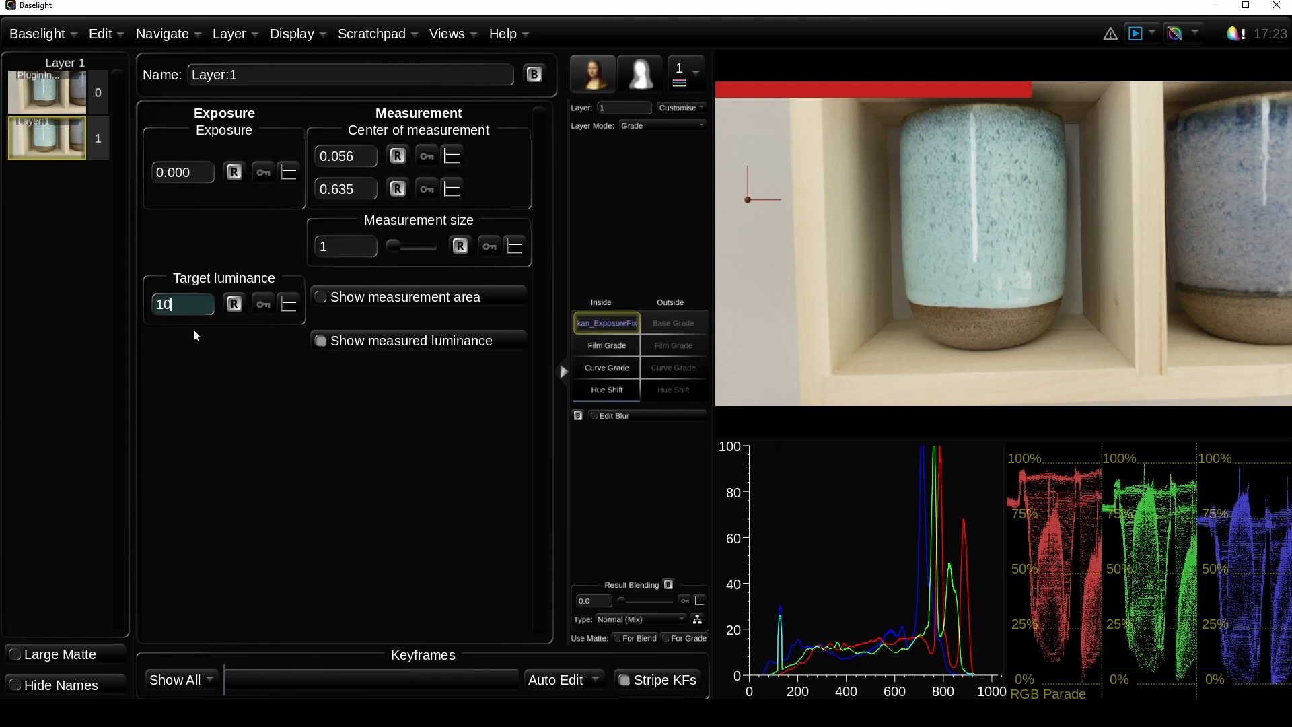
type("3")
key("Return")
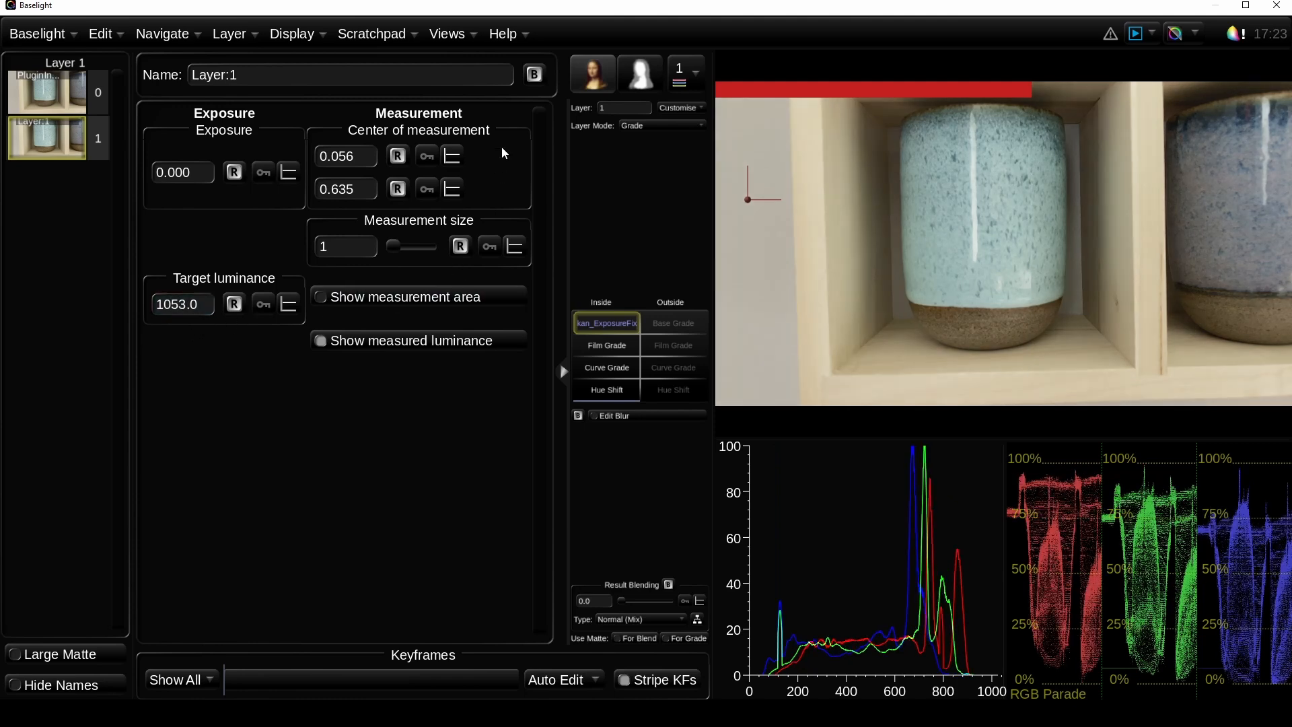
Step: Compare the image with and without the exposure fix by repeatedly bypassing and re-enabling the layer
left_click(532, 75)
left_click(533, 75)
left_click(532, 75)
left_click(531, 75)
left_click(531, 75)
left_click(531, 75)
left_click(529, 74)
left_click(531, 75)
left_click(531, 74)
left_click(532, 75)
left_click(531, 75)
left_click(533, 74)
left_click(535, 75)
left_click(536, 74)
left_click(533, 79)
left_click(533, 78)
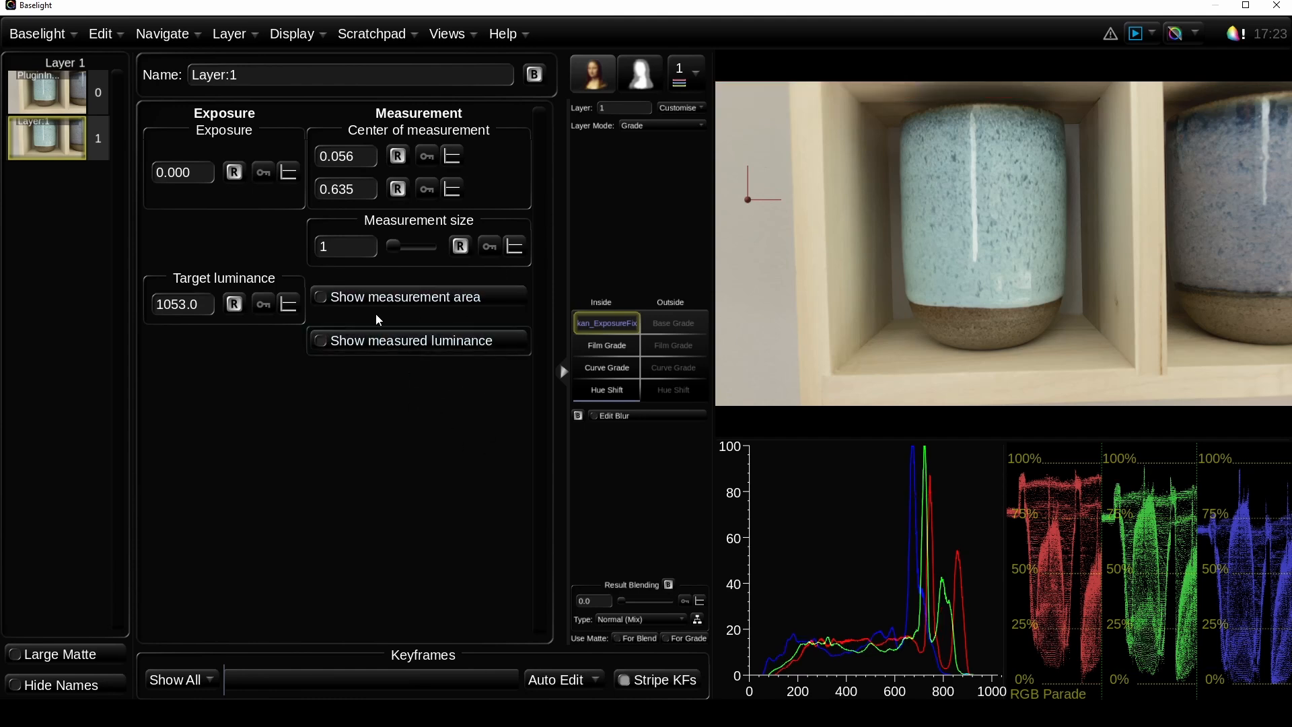
Step: Play back the corrected clip and increase the measurement size with the measurement area shown
key("space")
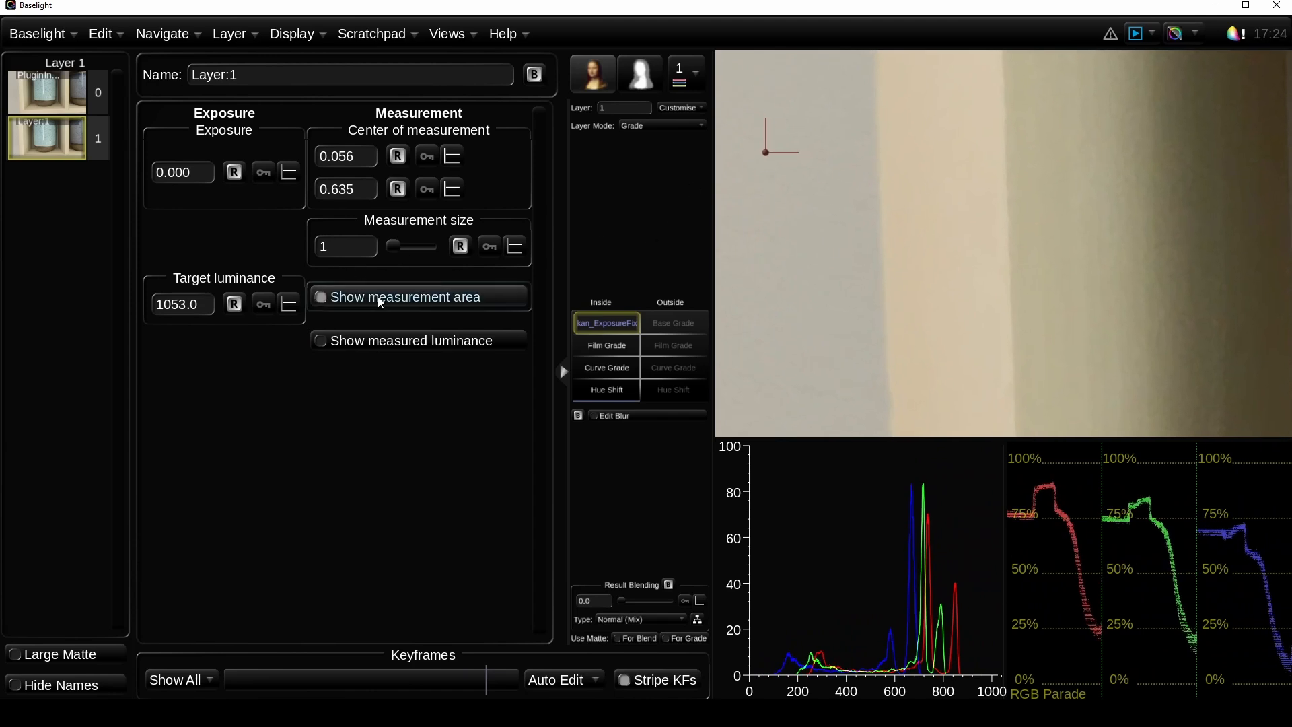
left_click_drag(395, 244, 402, 245)
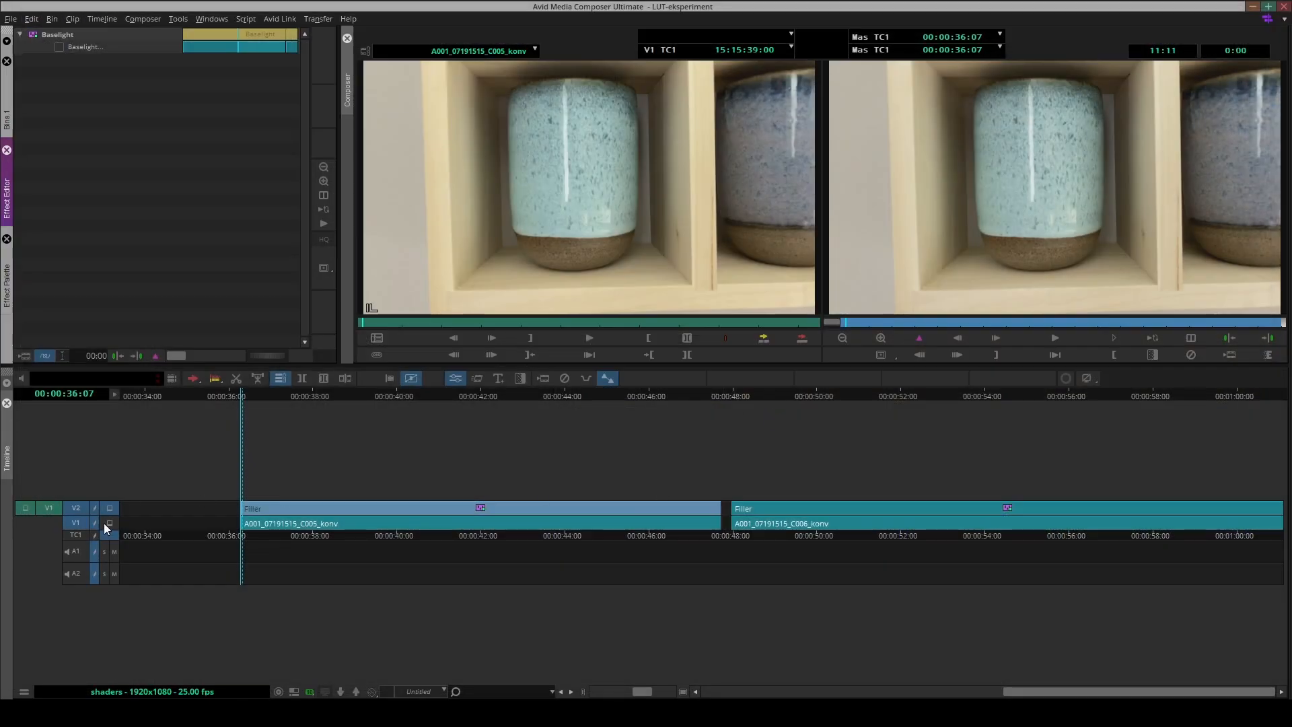
Step: Switch to Avid Media Composer and play the A001_07191515_C006_konv clip from its start
left_click(105, 524)
left_click(735, 535)
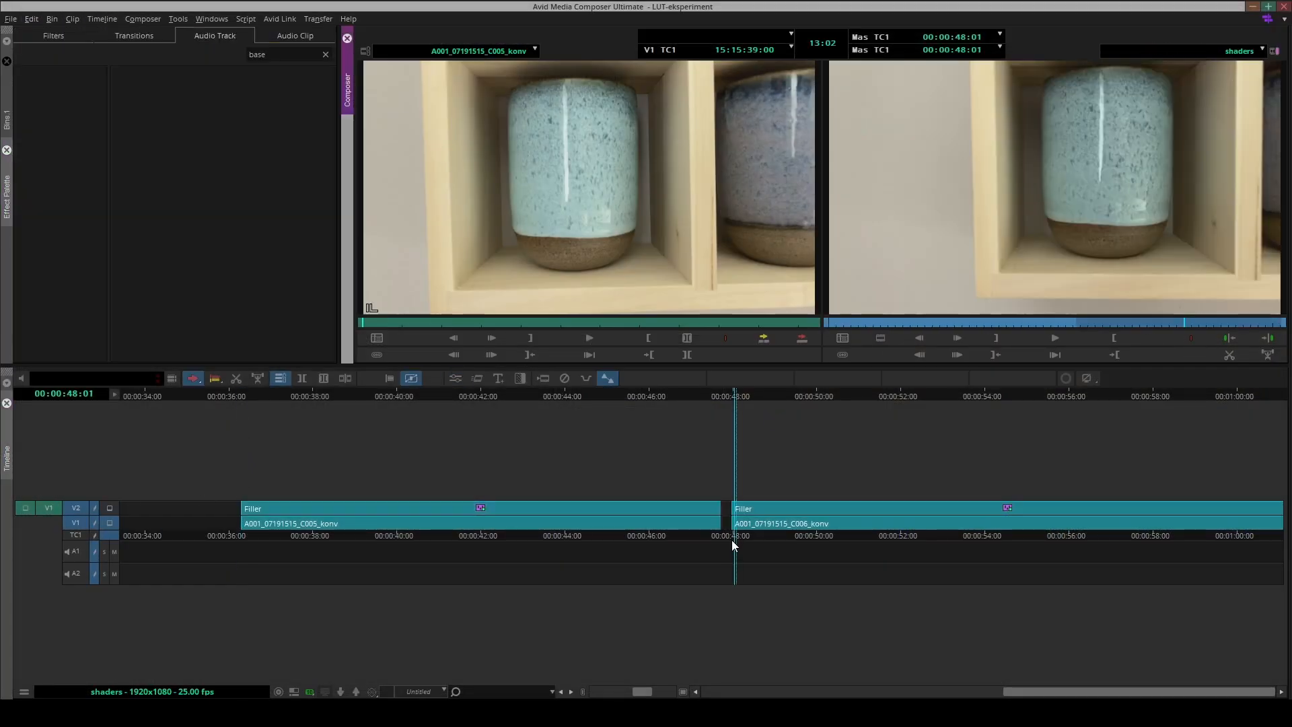
key("space")
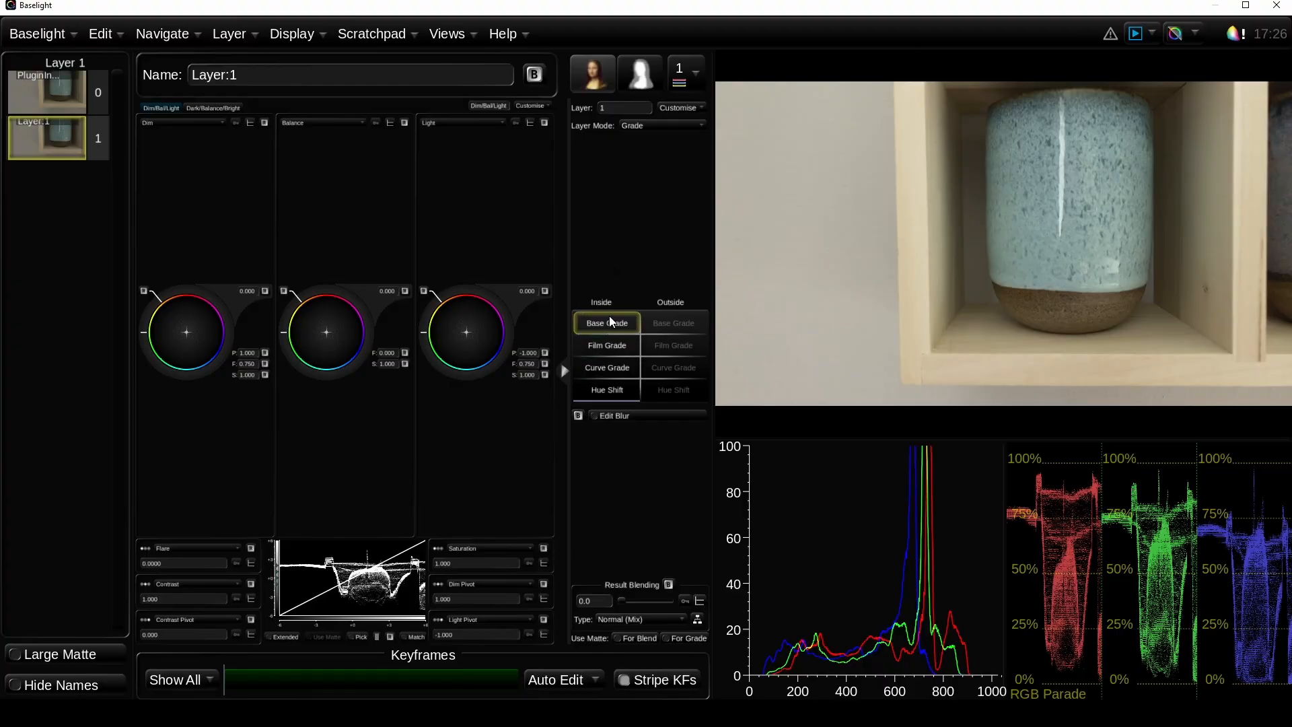
Step: In the second clip's Baselight grade, change the Base Grade operator to the kan_ExposureFix shader
right_click(610, 322)
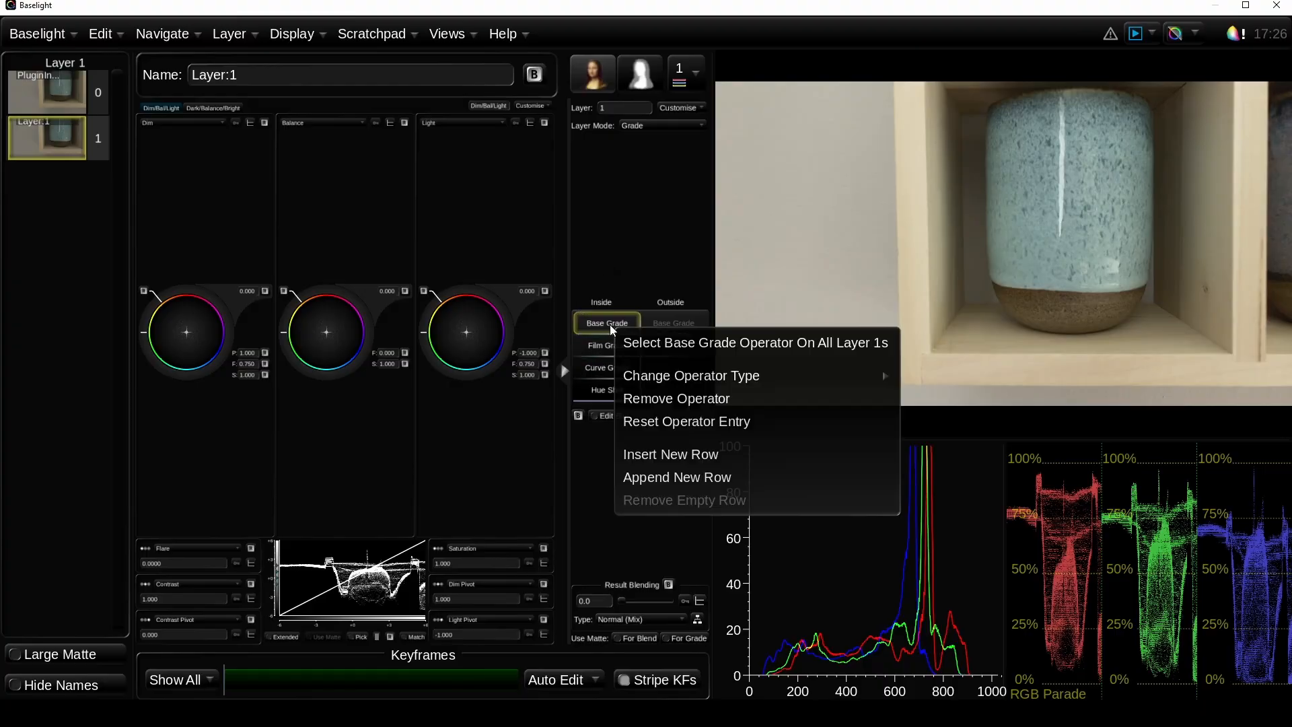
mouse_move(881, 375)
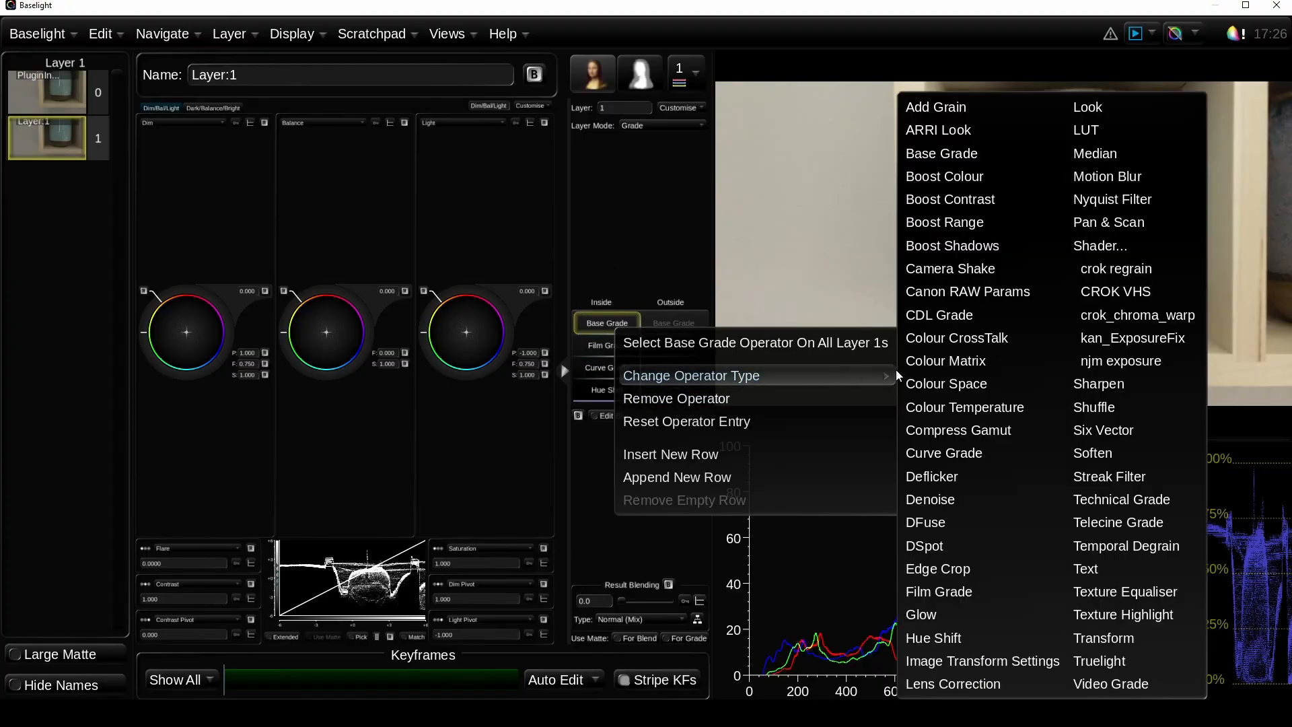
left_click(1136, 339)
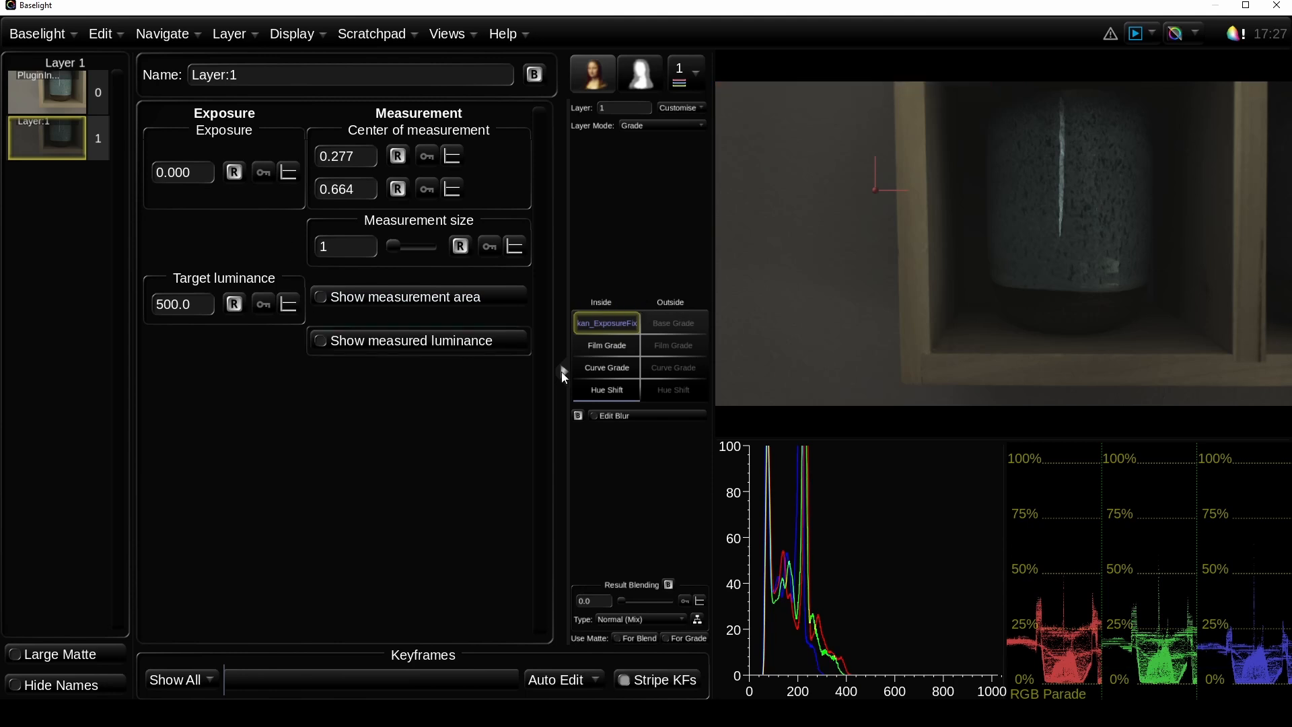
Step: Insert a new operator row above kan_ExposureFix and make it a Transform operator
right_click(608, 320)
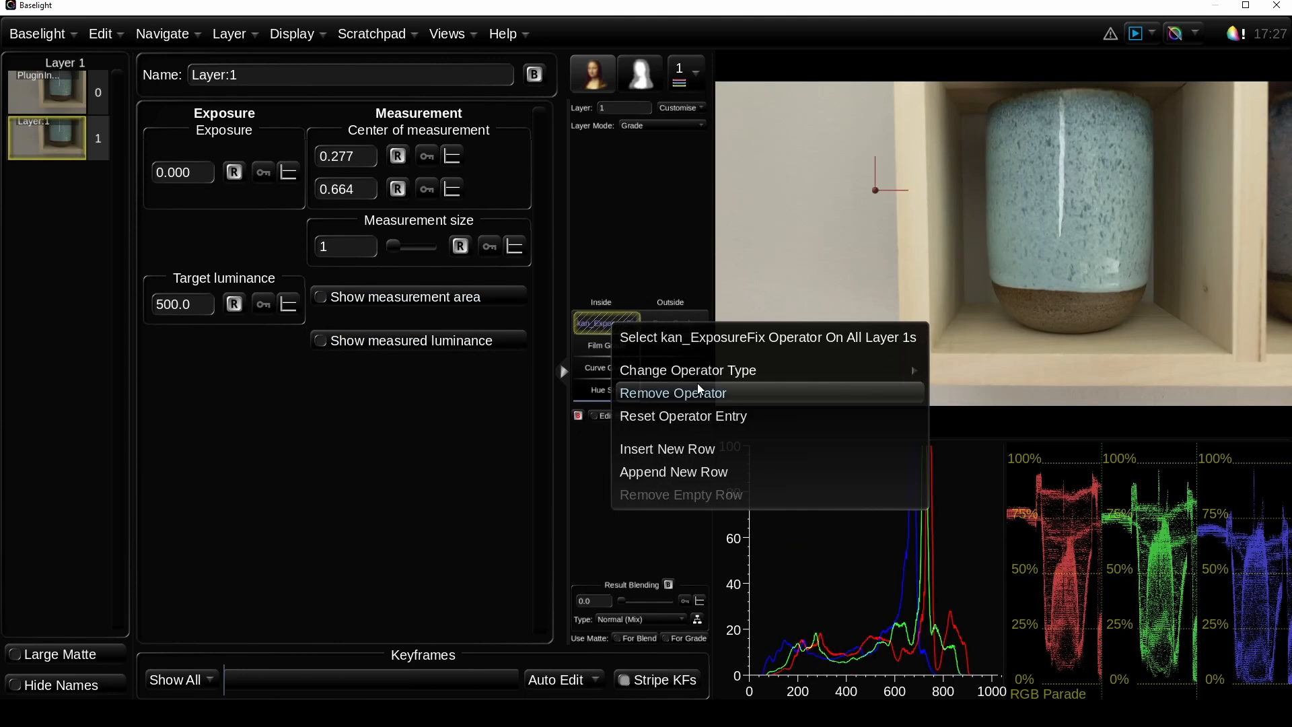
left_click(687, 451)
right_click(610, 328)
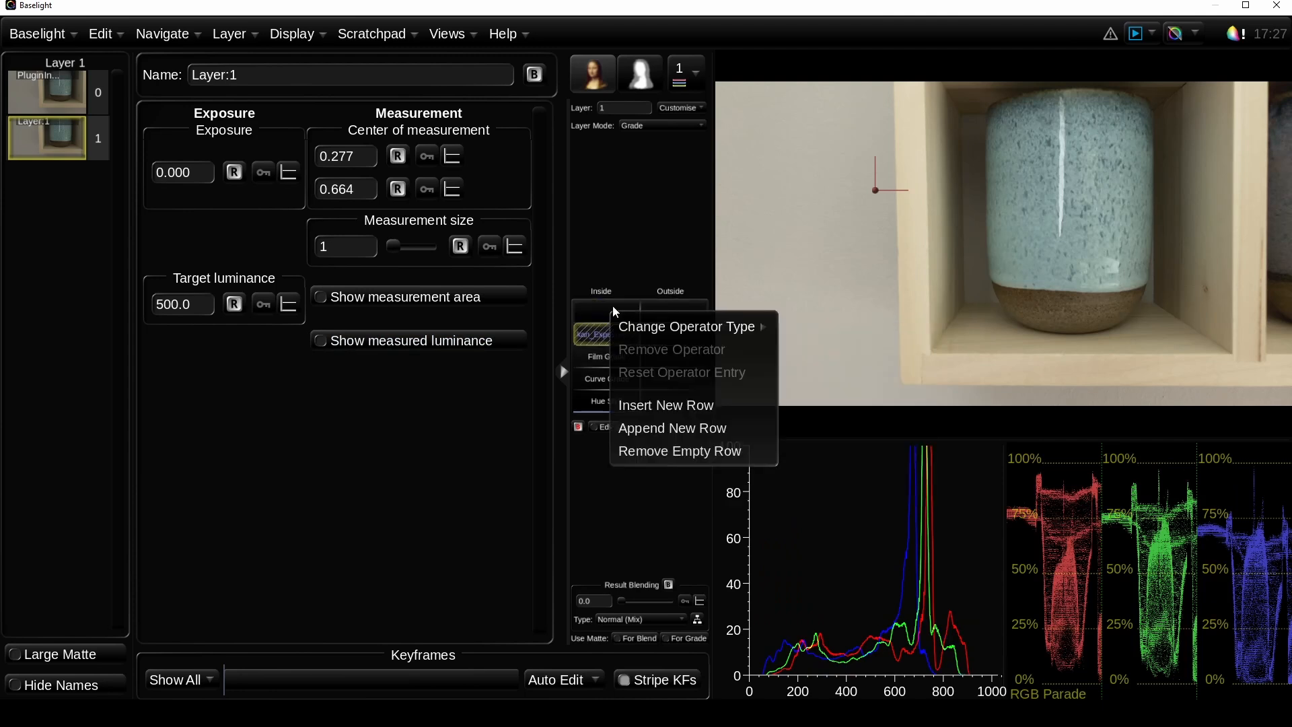
mouse_move(747, 328)
left_click(999, 637)
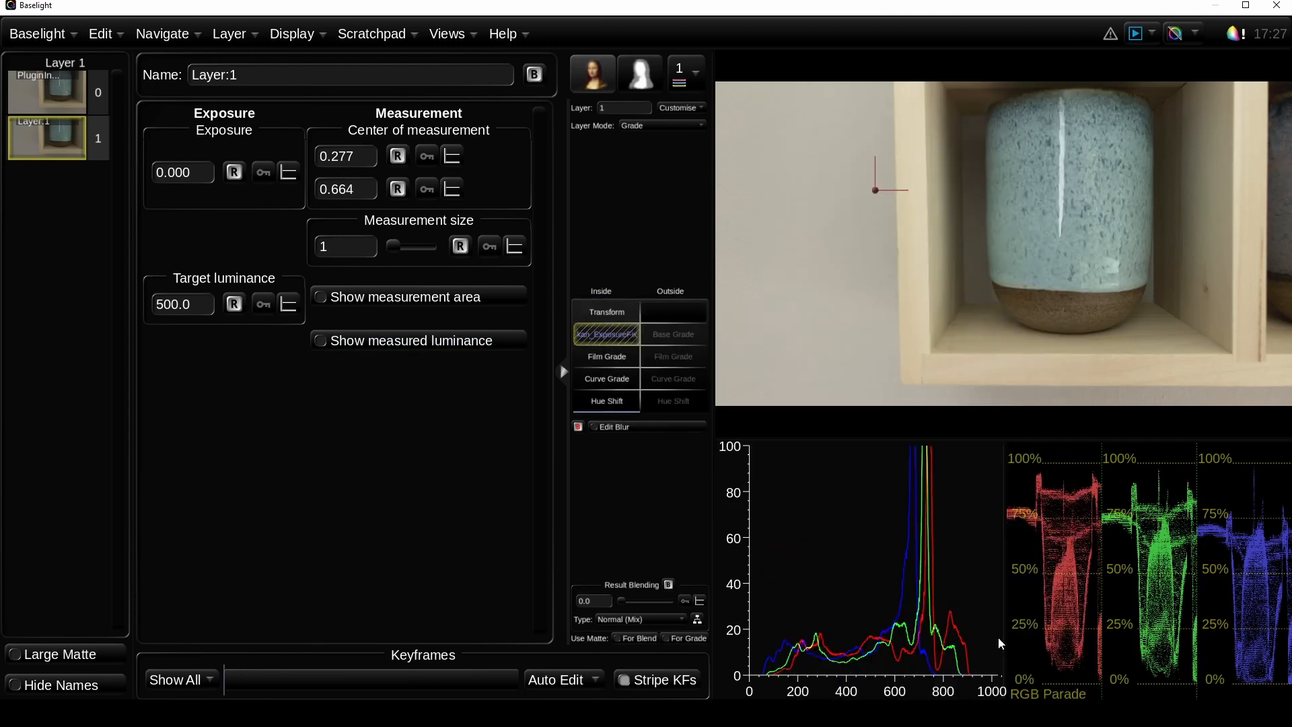
Step: Create a one-point tracker for the Transform and place it where the shelf's divider meets the bottom board
left_click(615, 315)
left_click(230, 445)
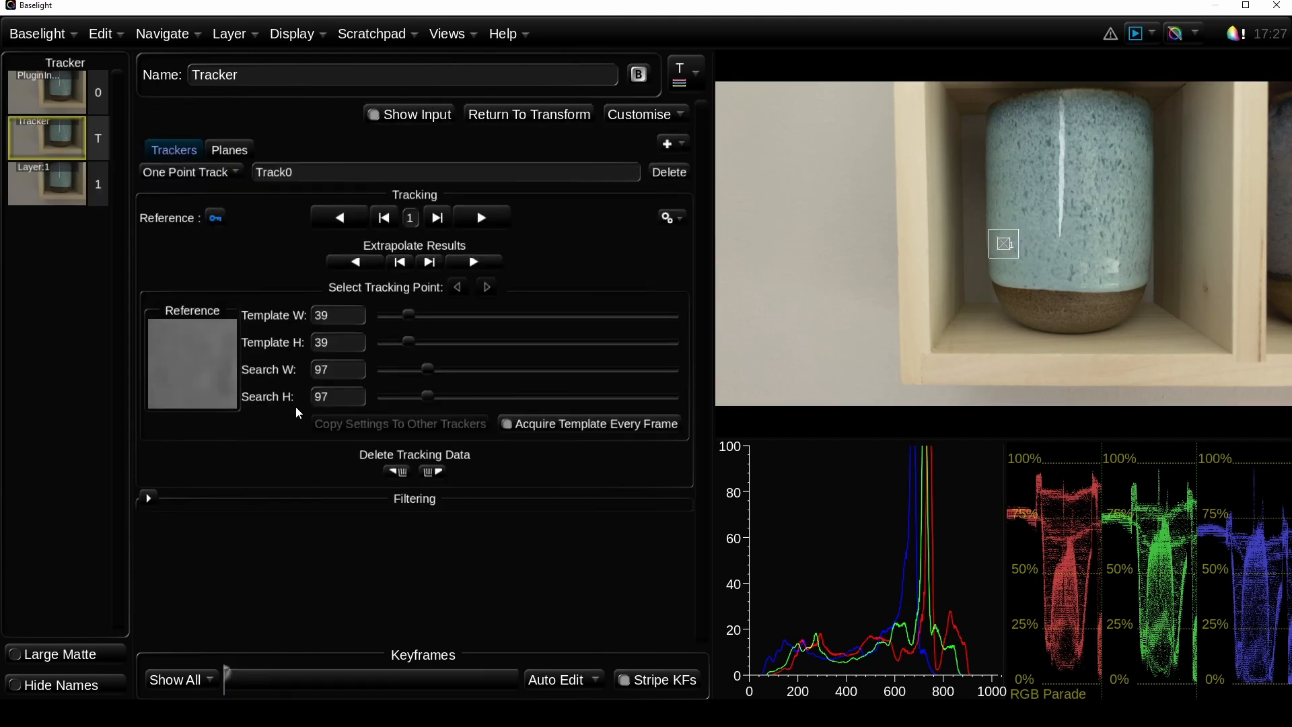
left_click_drag(1006, 253, 1027, 273)
left_click_drag(1236, 342, 1228, 351)
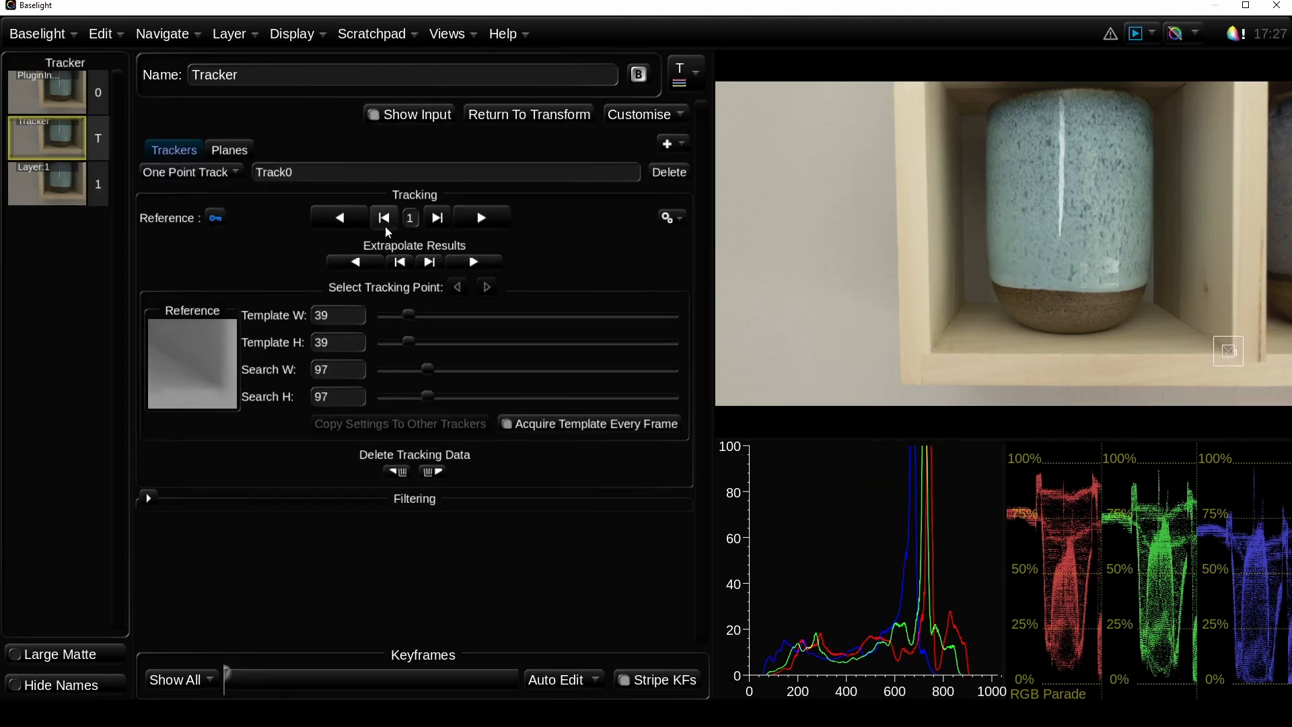
Step: Enlarge the tracker's template to 90 by 84 and its search area to 246 by 116, and track the clip forwards
left_click_drag(408, 315, 446, 315)
left_click_drag(427, 396, 480, 396)
left_click(441, 402)
left_click(498, 368)
left_click(481, 217)
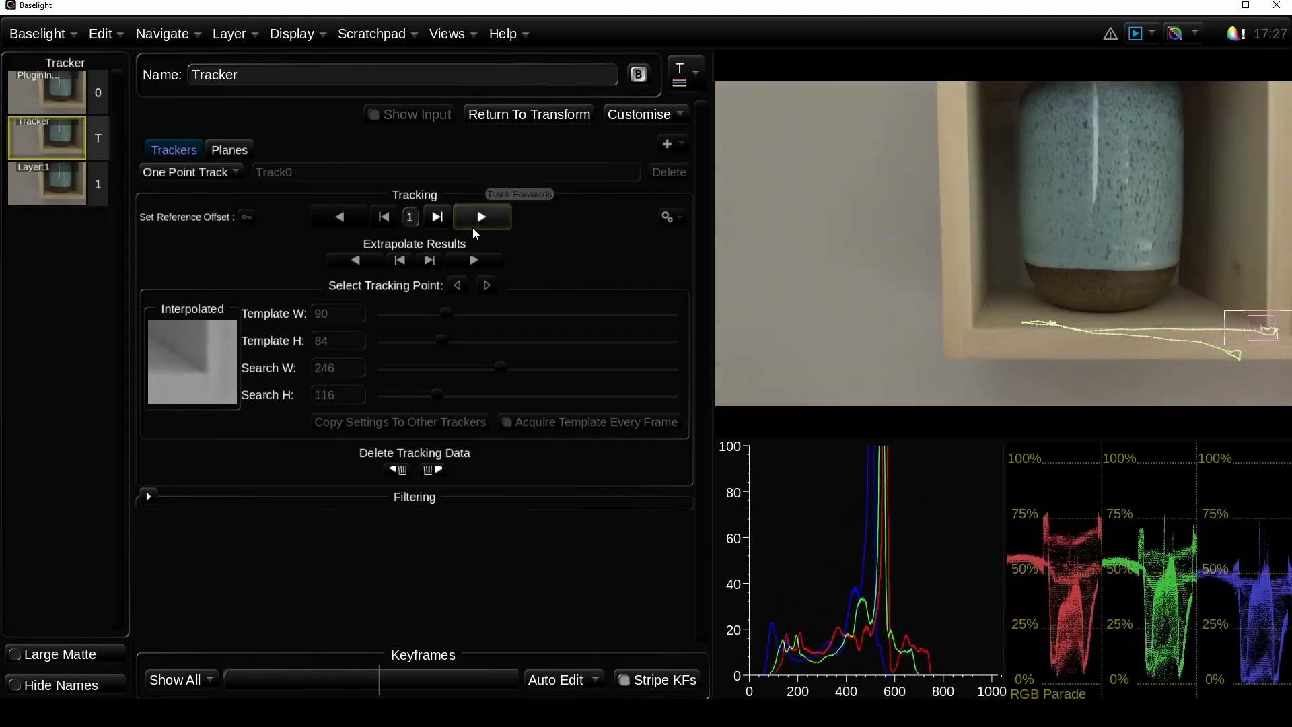
left_click(481, 217)
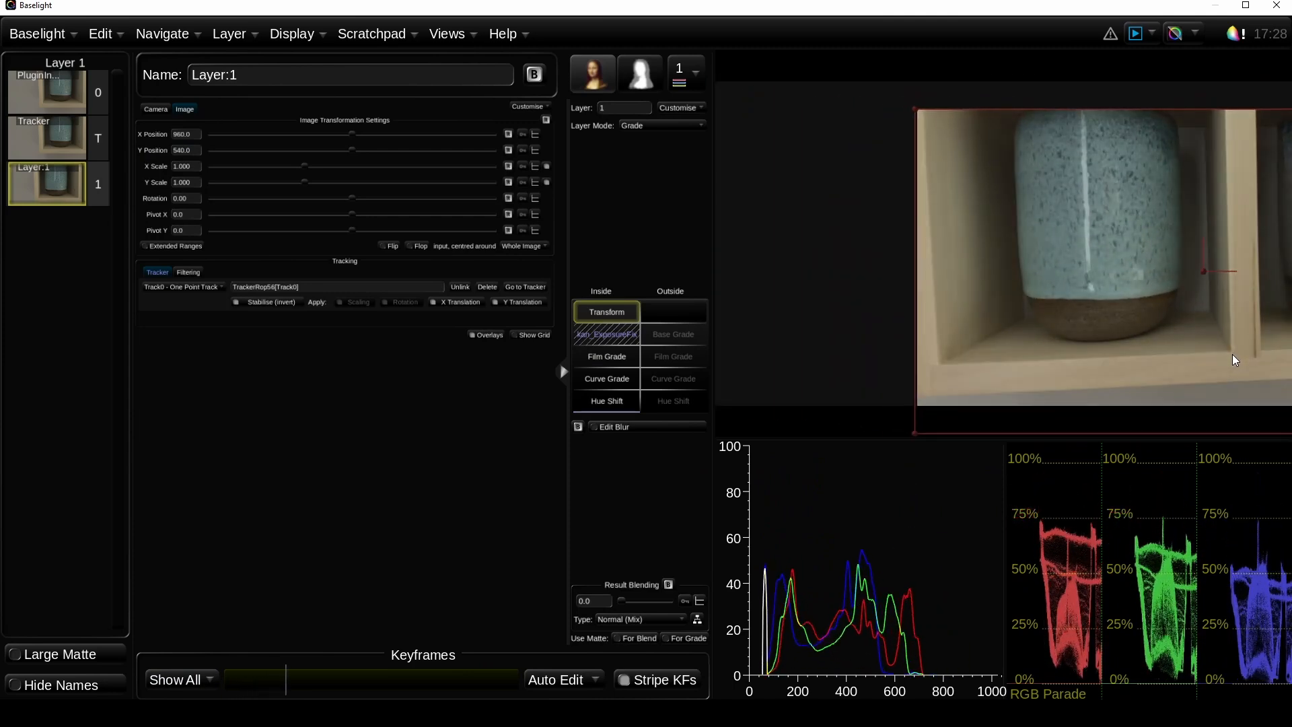
Step: Move the kan_ExposureFix measurement centre to the tracked shelf corner, about 0.905, 0.125, and set the measurement size to 10
left_click(600, 338)
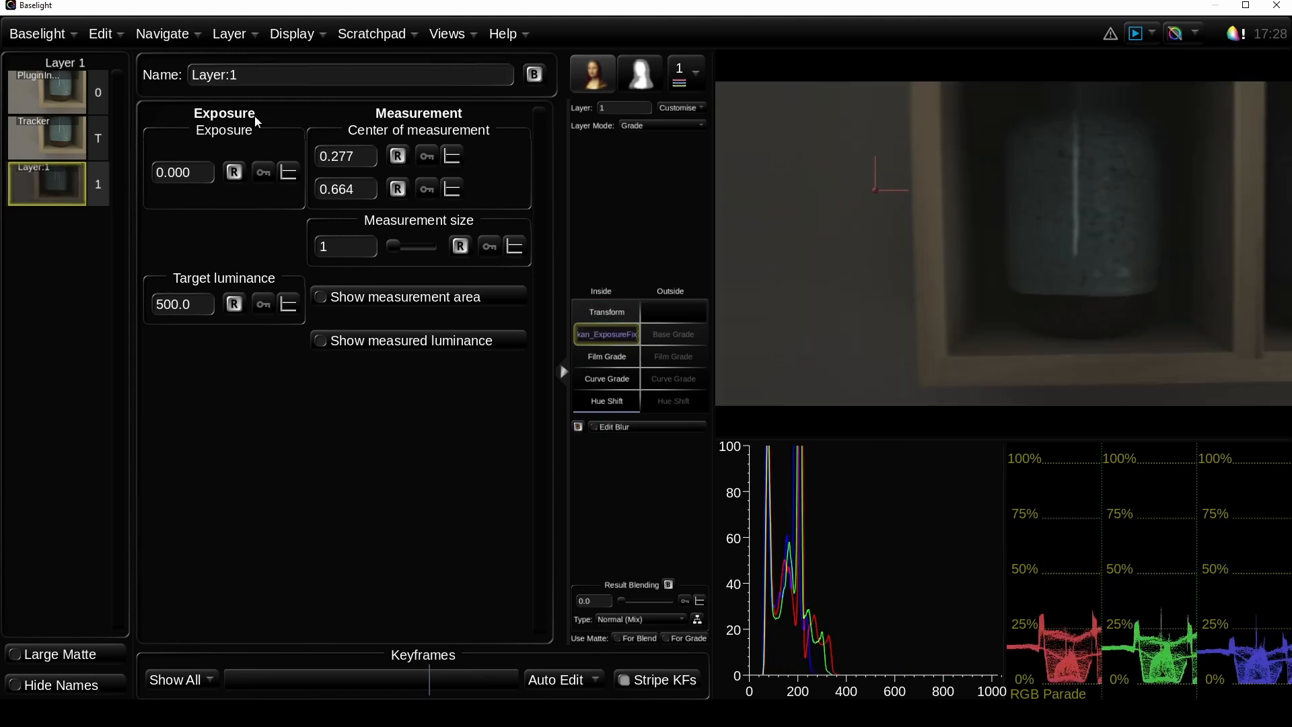
left_click_drag(872, 192, 1237, 364)
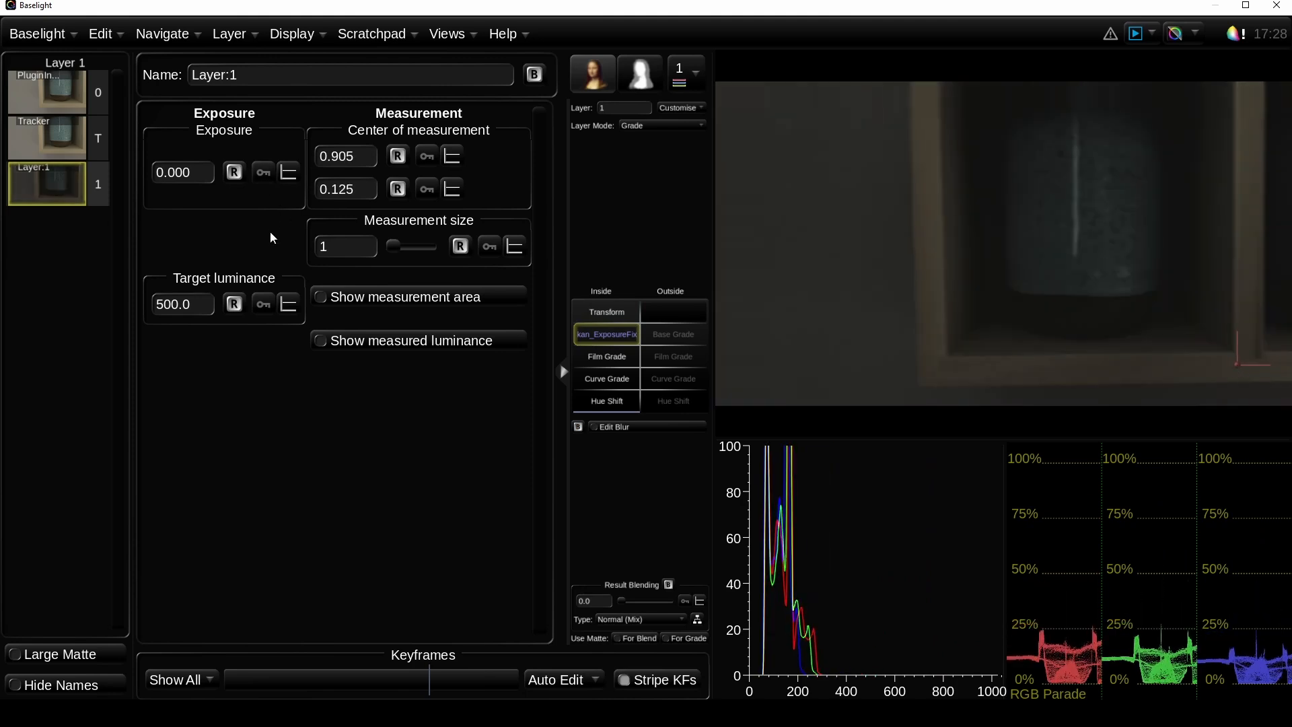
left_click(343, 247)
type("0")
key("Return")
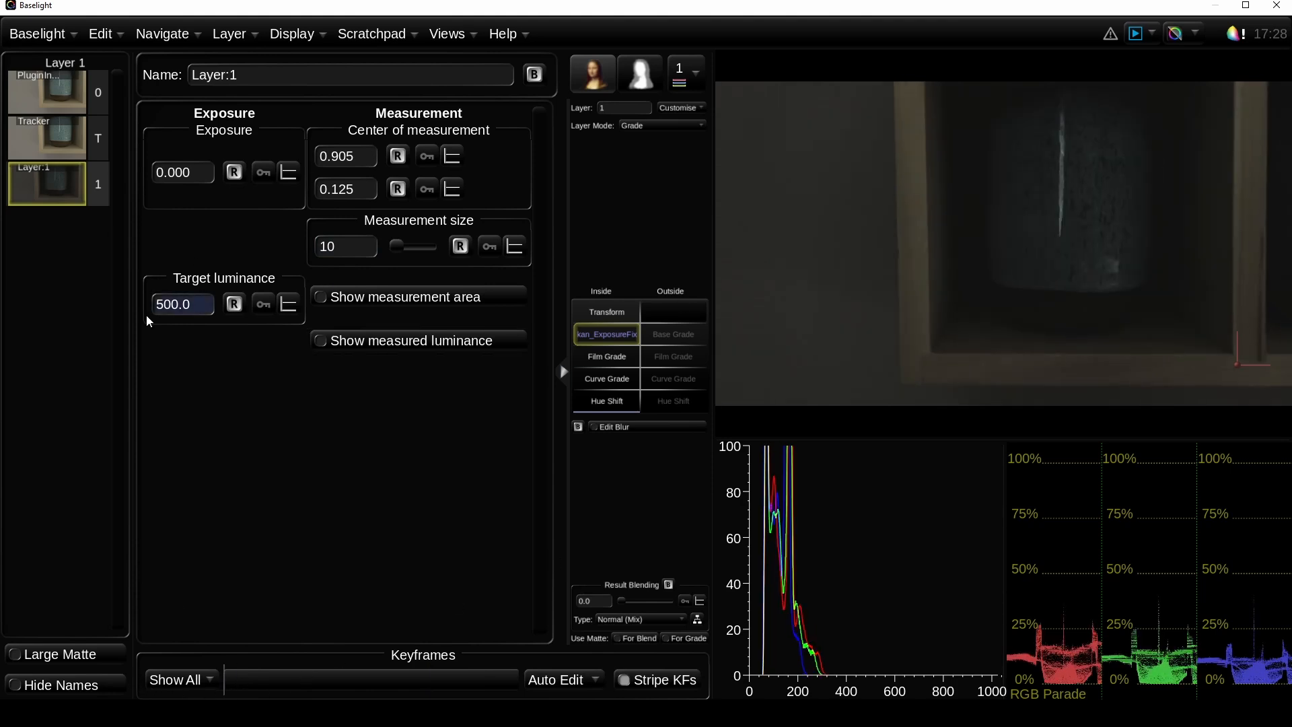
Step: Set the target luminance of kan_ExposureFix to 1030
left_click(193, 309)
type("1030")
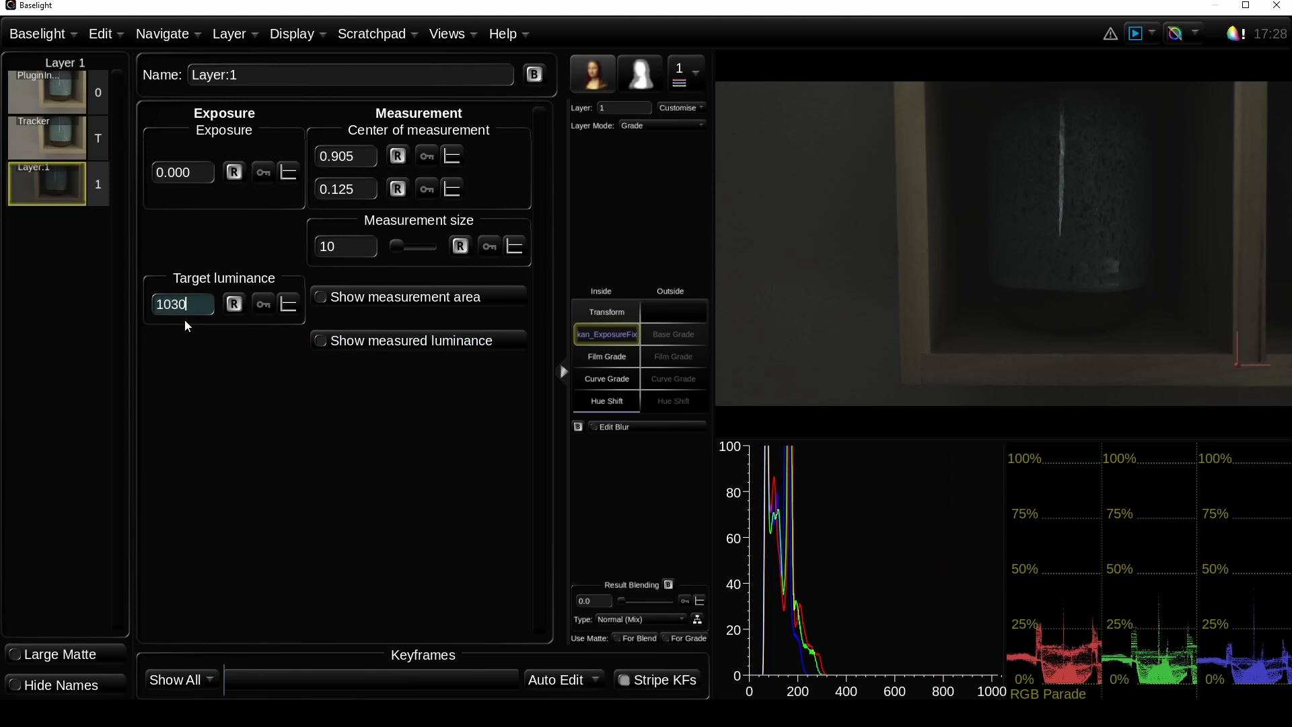
key("Return")
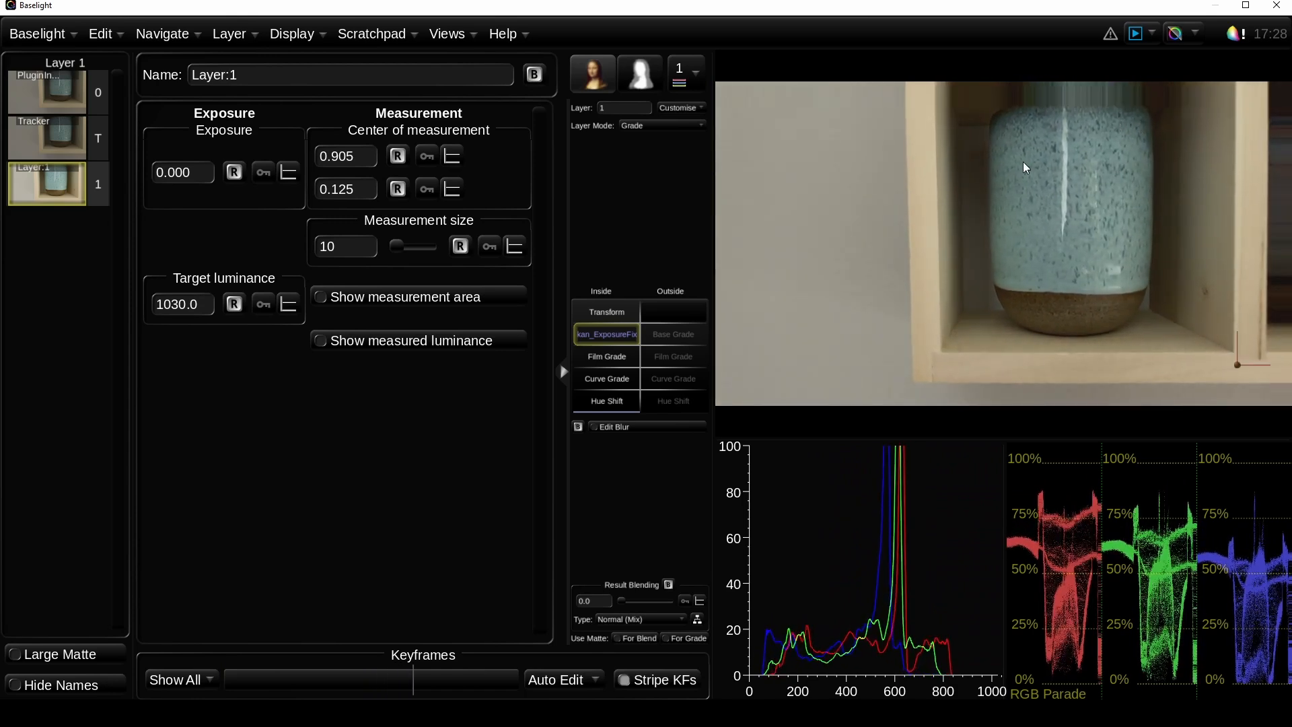
Step: Change the Film Grade operator below kan_ExposureFix to a second Transform
right_click(614, 359)
mouse_move(841, 408)
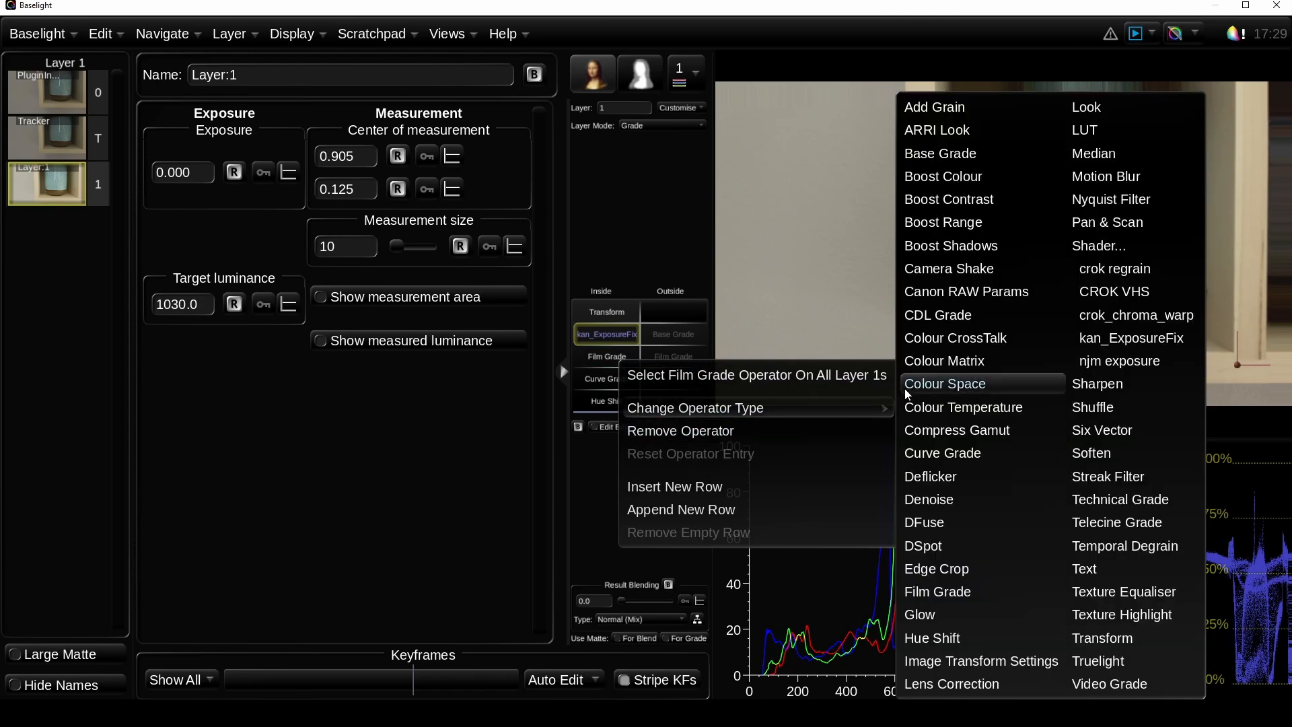
left_click(1116, 640)
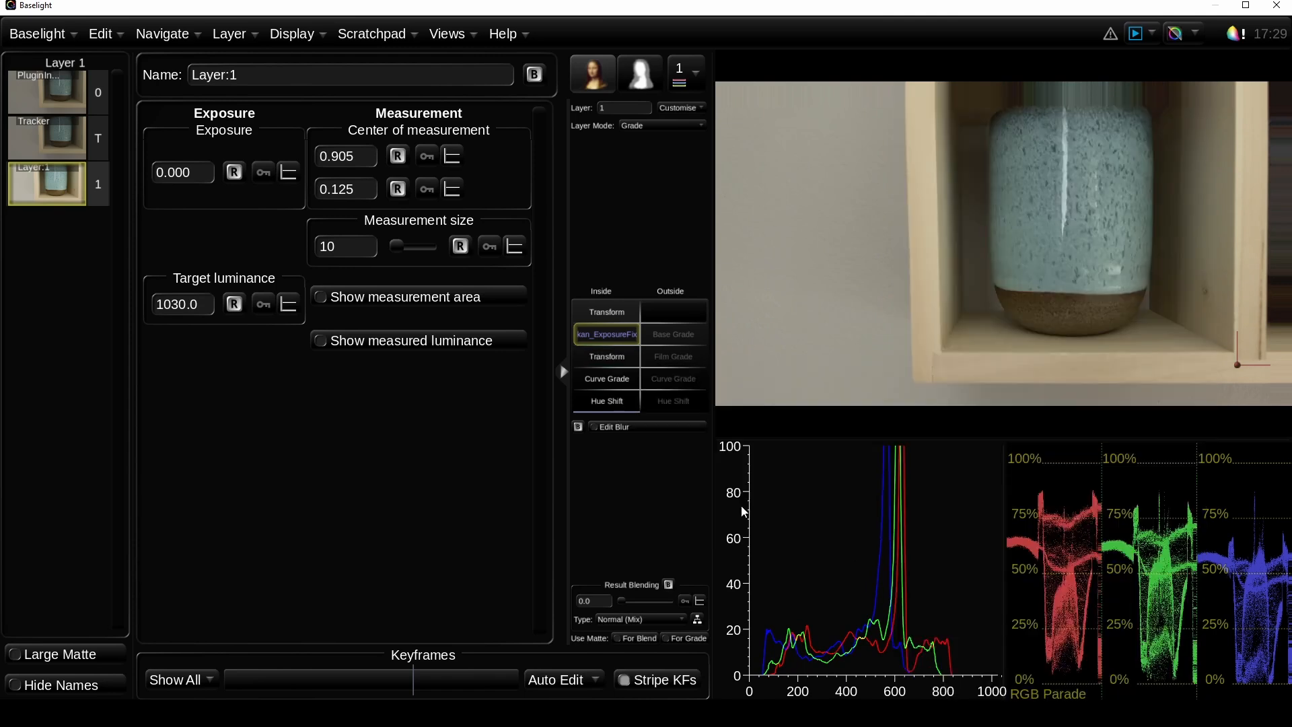
Step: Link the second Transform to the existing Track0 tracker with Stabilise (invert) off, and play the clip to check it
left_click(629, 362)
left_click_drag(245, 681, 217, 699)
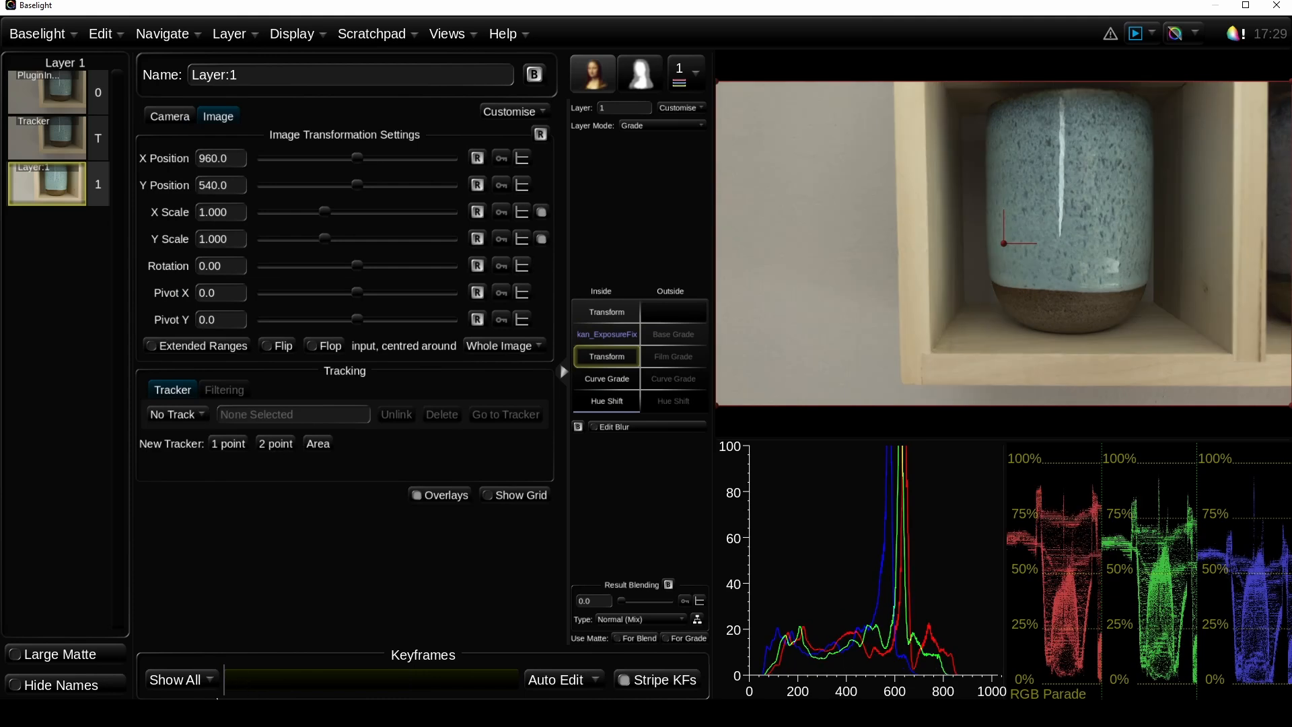
left_click(182, 415)
left_click(188, 452)
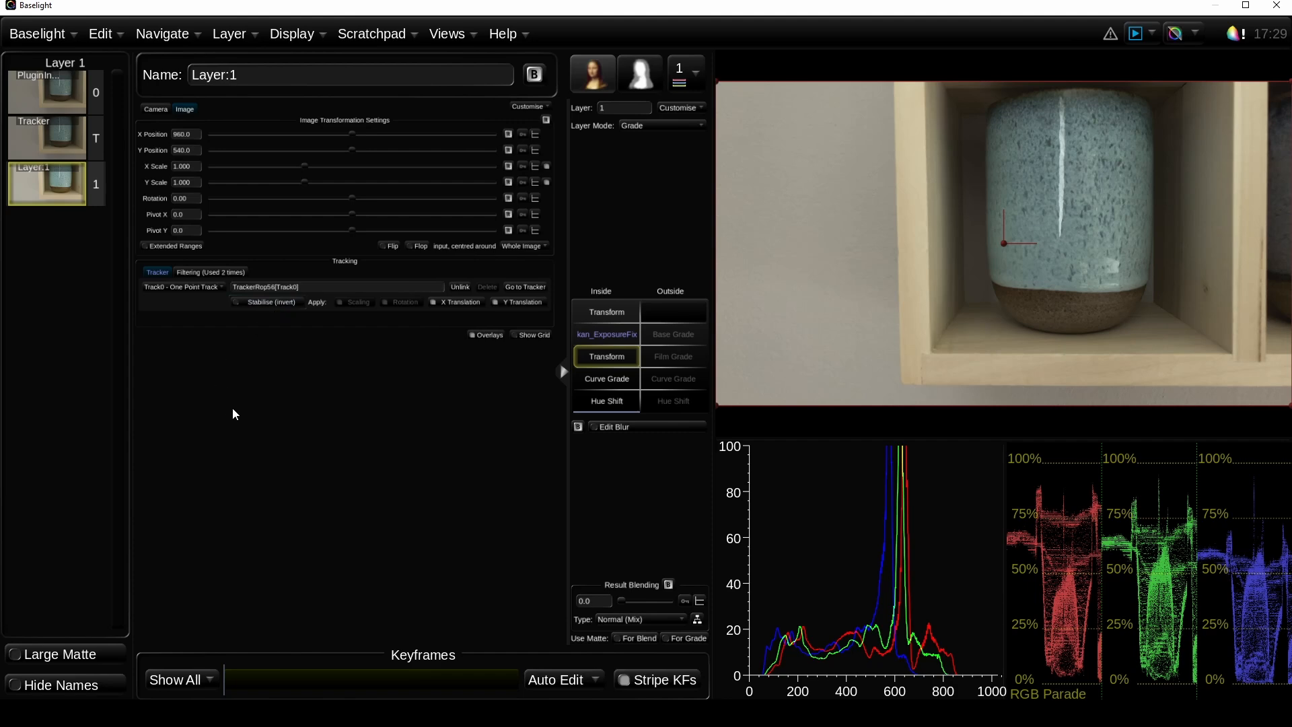
key("space")
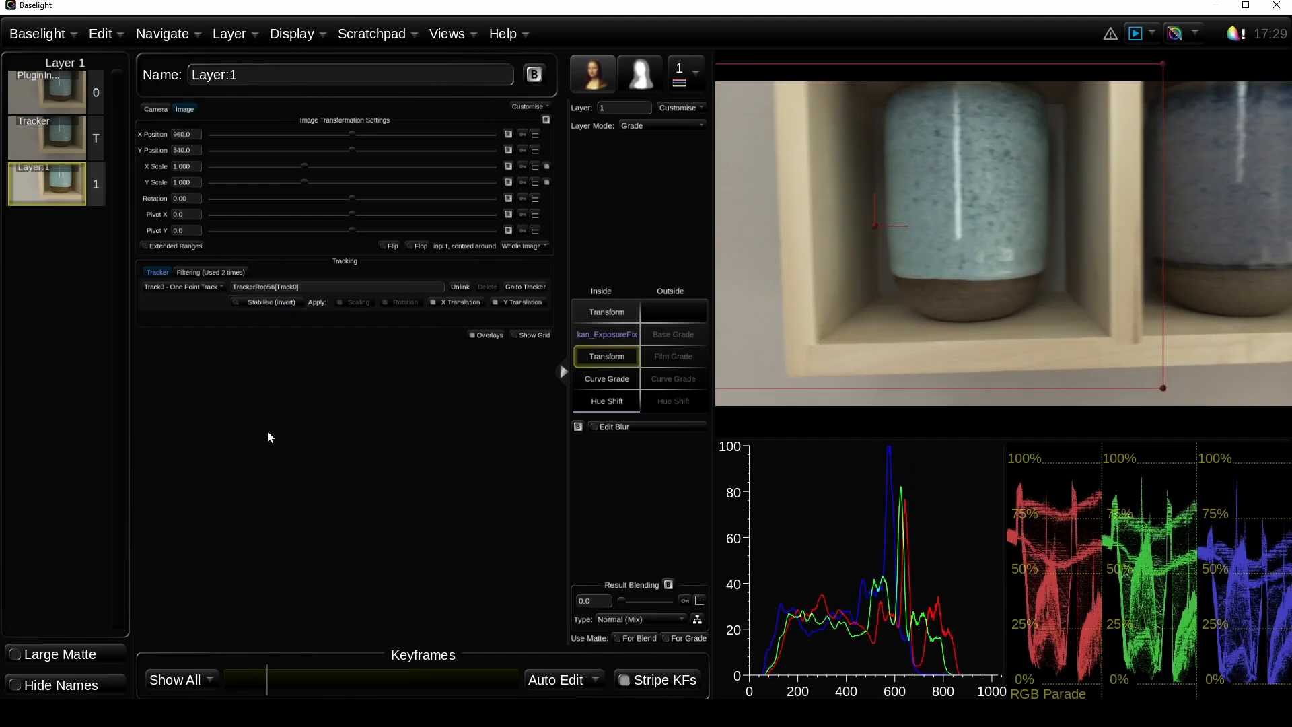